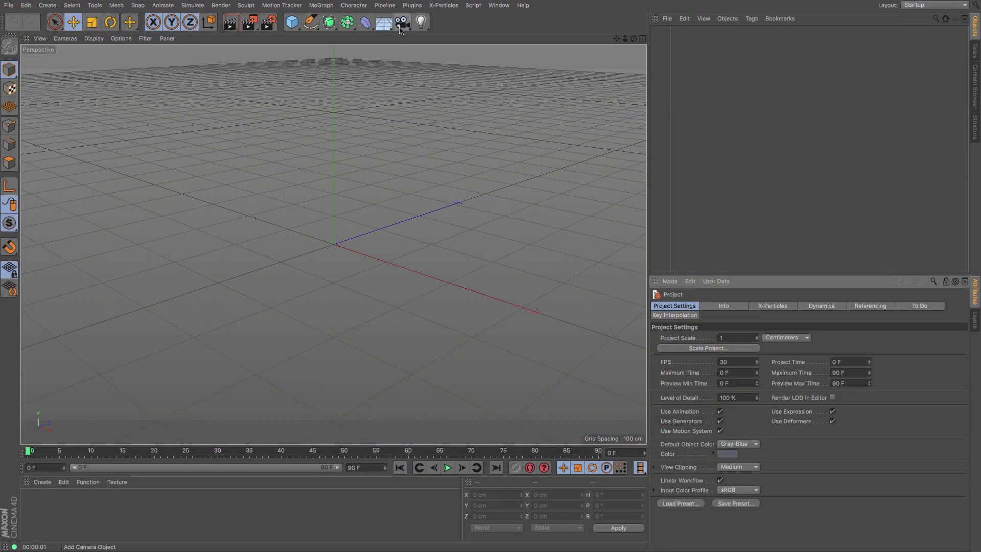
Add a camera to the scene and attach a Camera Calibrator tag to it
left_click(402, 23)
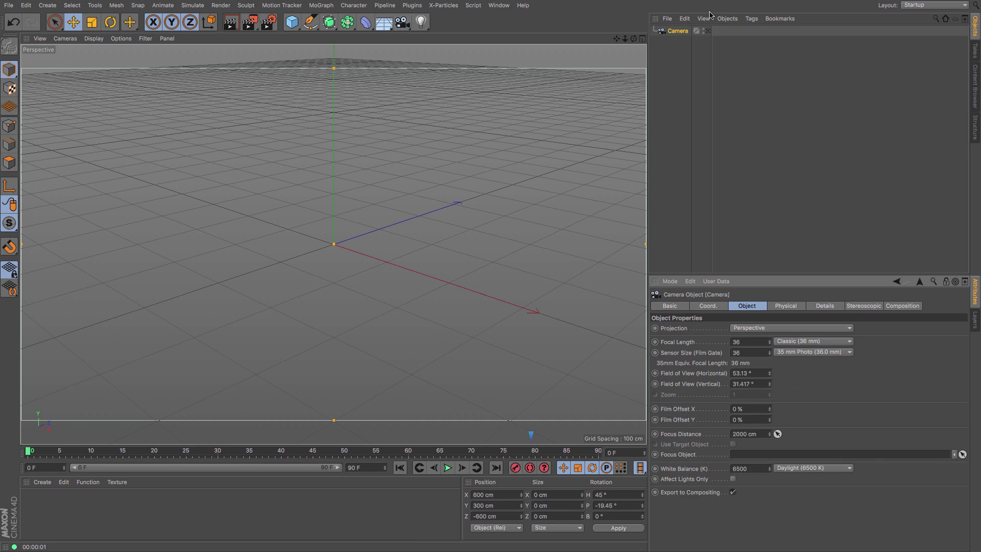
left_click(752, 19)
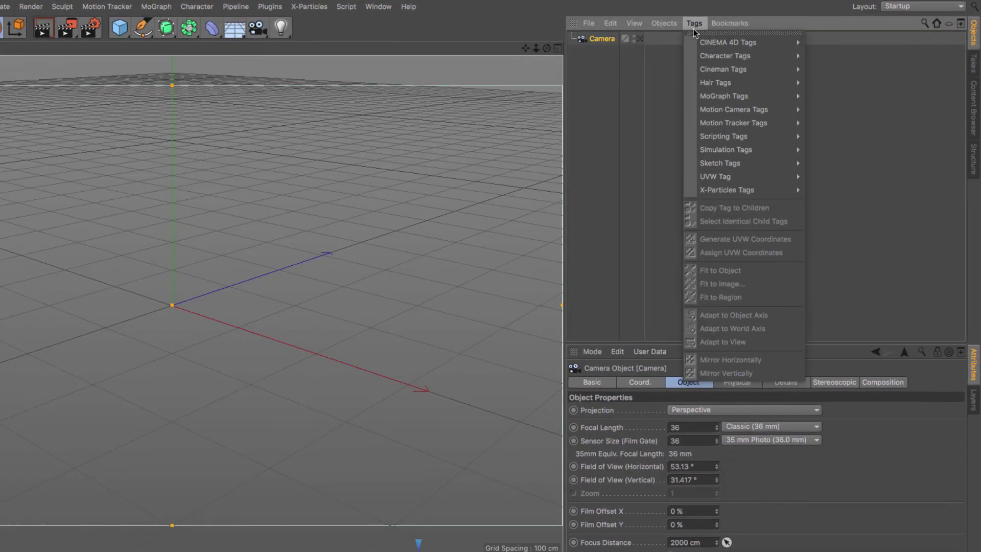
mouse_move(704, 42)
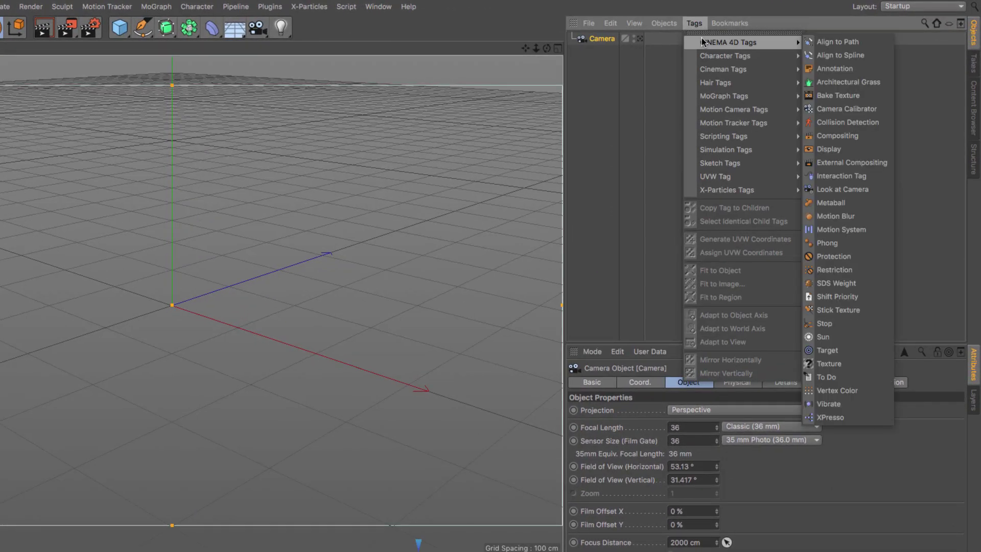
left_click(873, 114)
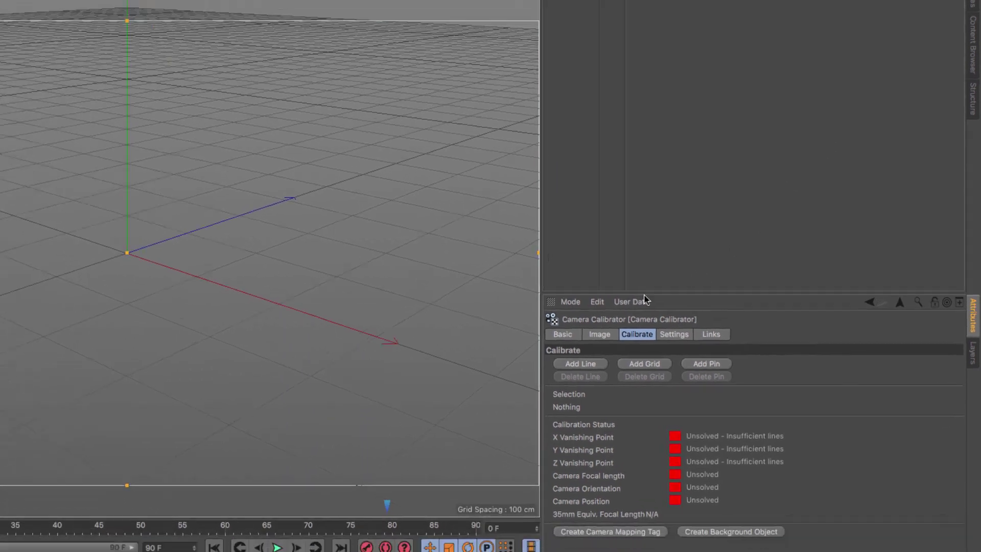
Load the meeting-room photo S1000007.JPG from the tex folder as the Camera Calibrator's image
left_click(599, 334)
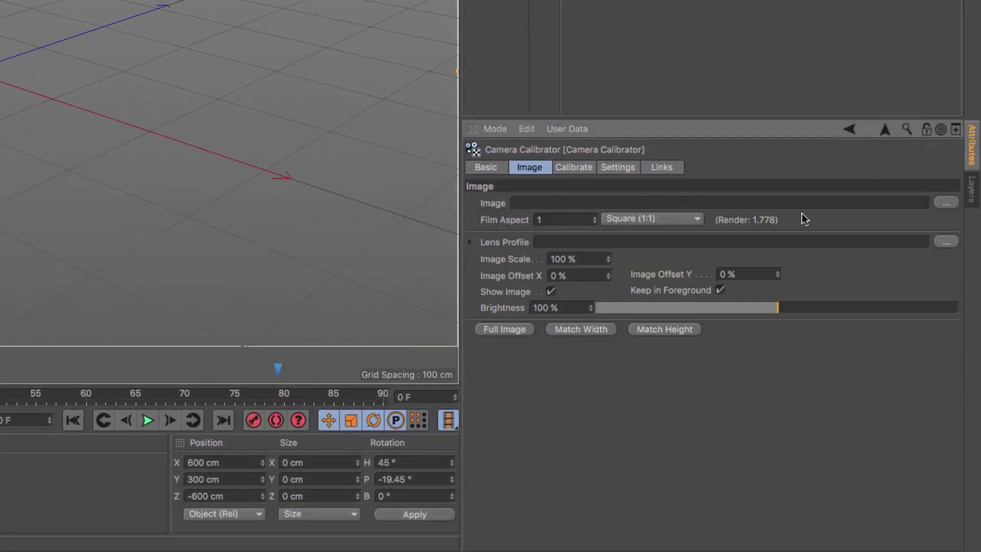
left_click(946, 203)
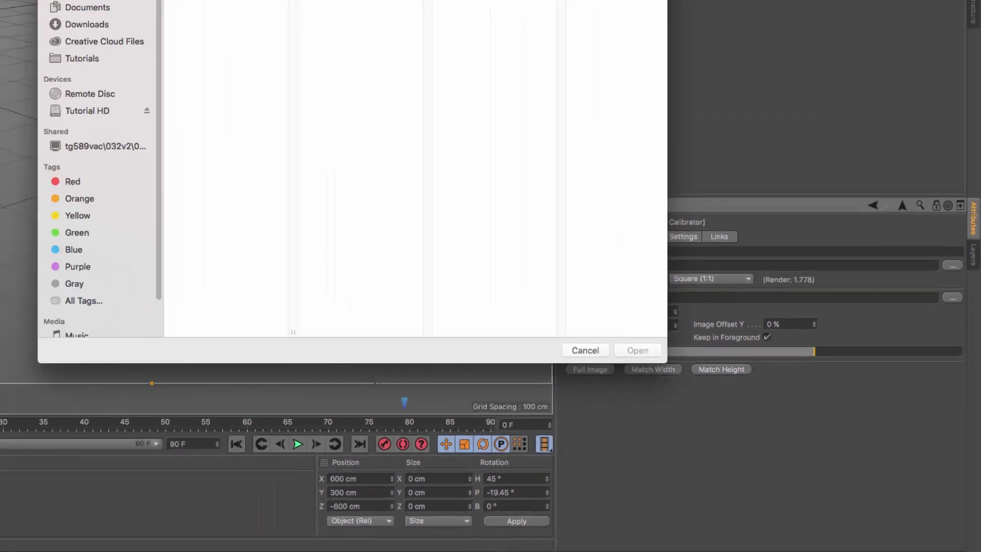
left_click(379, 81)
left_click(375, 73)
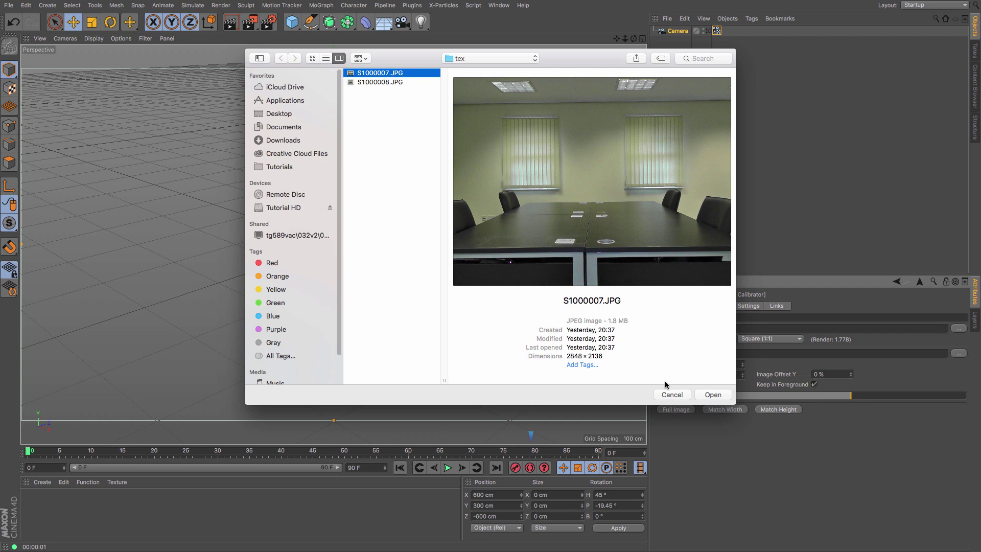
left_click(703, 396)
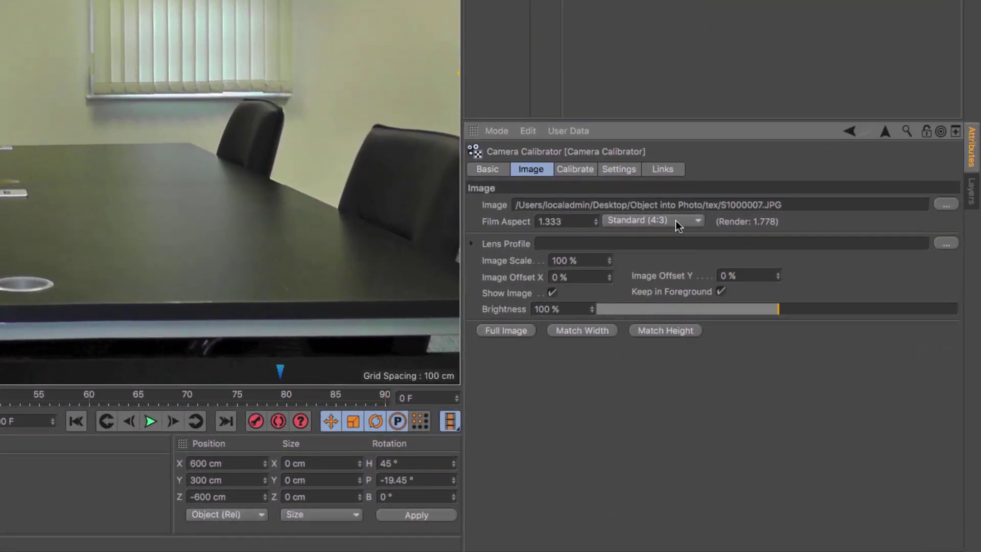
Try the HDTV (16:9) film aspect, and set the calibrator image's film aspect to Widescreen (14:9)
left_click(677, 223)
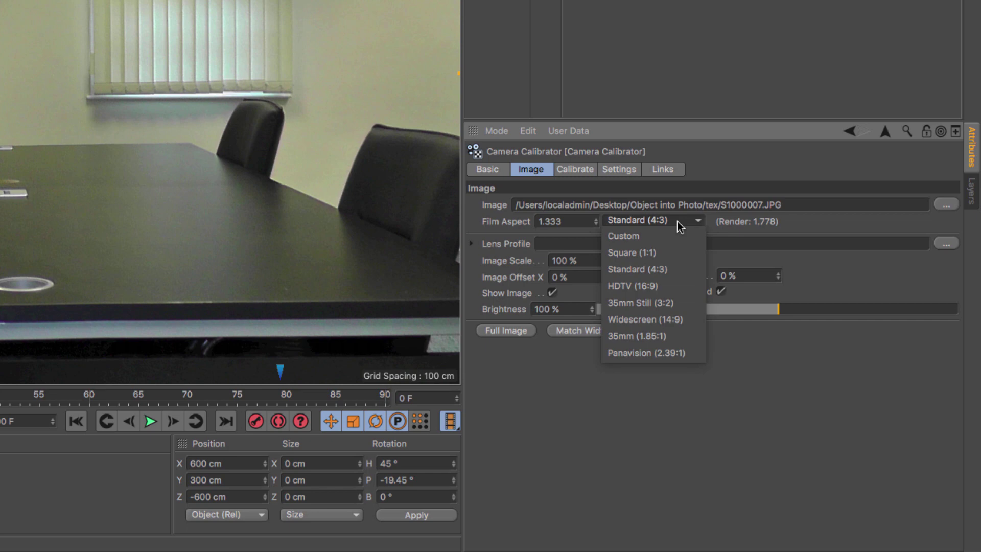
left_click(668, 280)
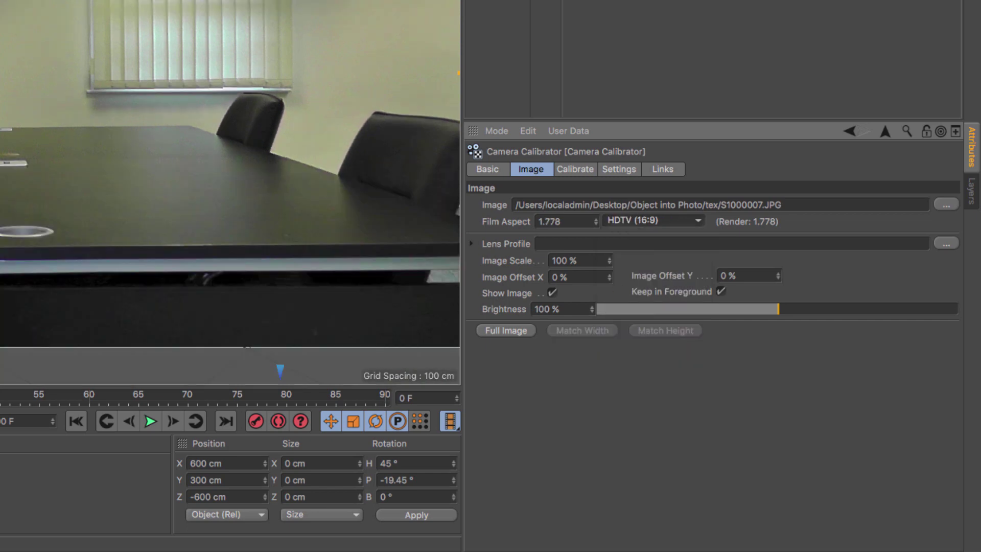
left_click(673, 226)
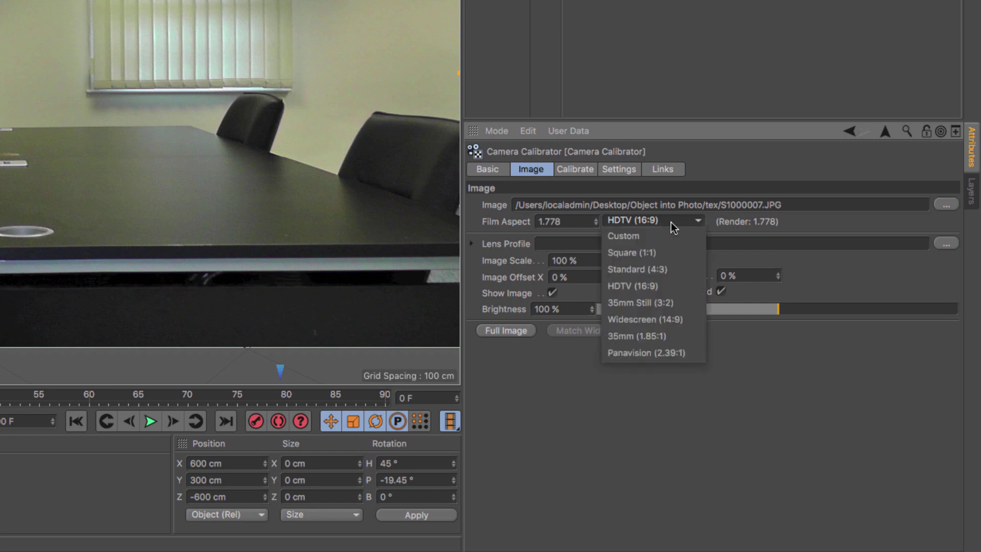
left_click(675, 317)
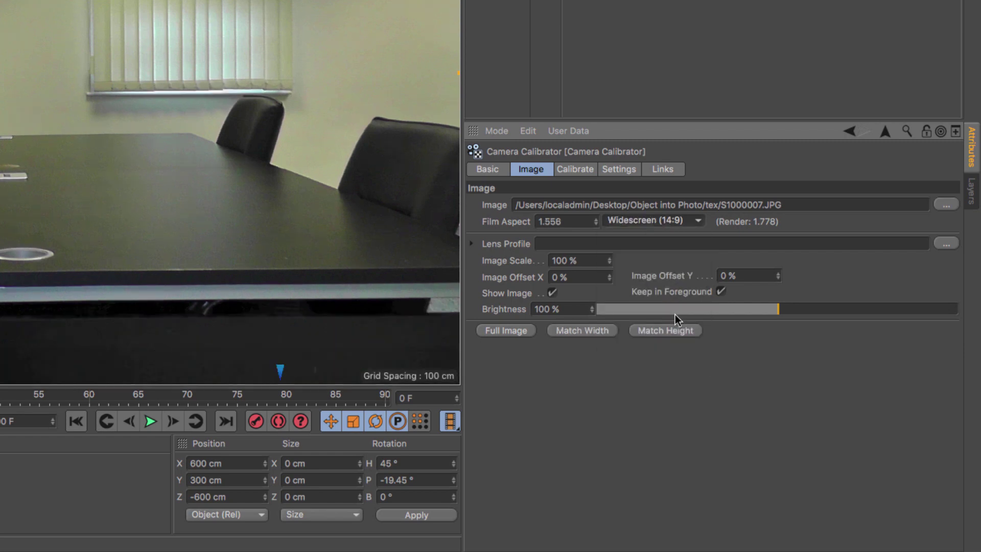
Try a different image scale and brightness for the calibrator photo, returning both to 100 %
left_click_drag(609, 261, 468, 264)
type("100")
key("Return")
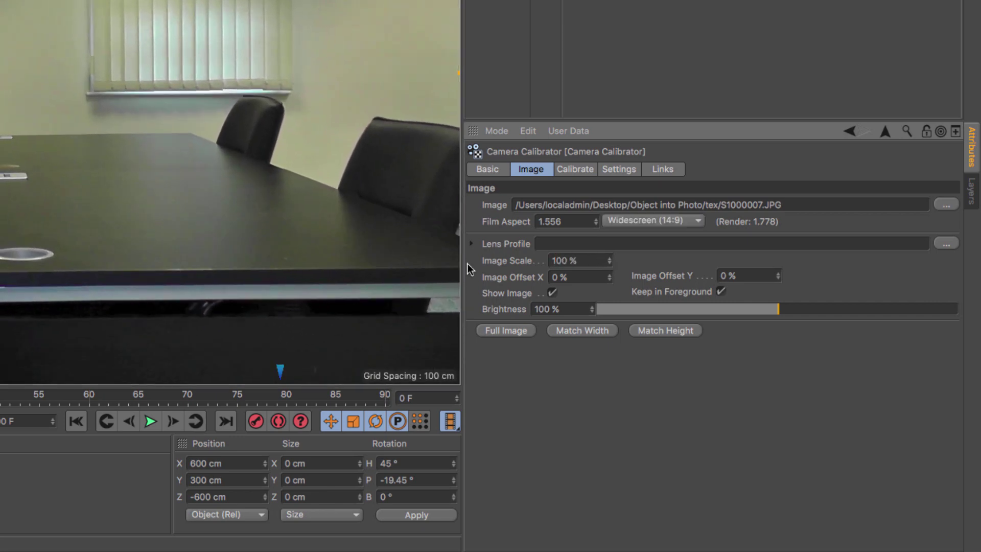
left_click_drag(779, 311, 777, 333)
Fit the full photo inside the camera frame
left_click(497, 333)
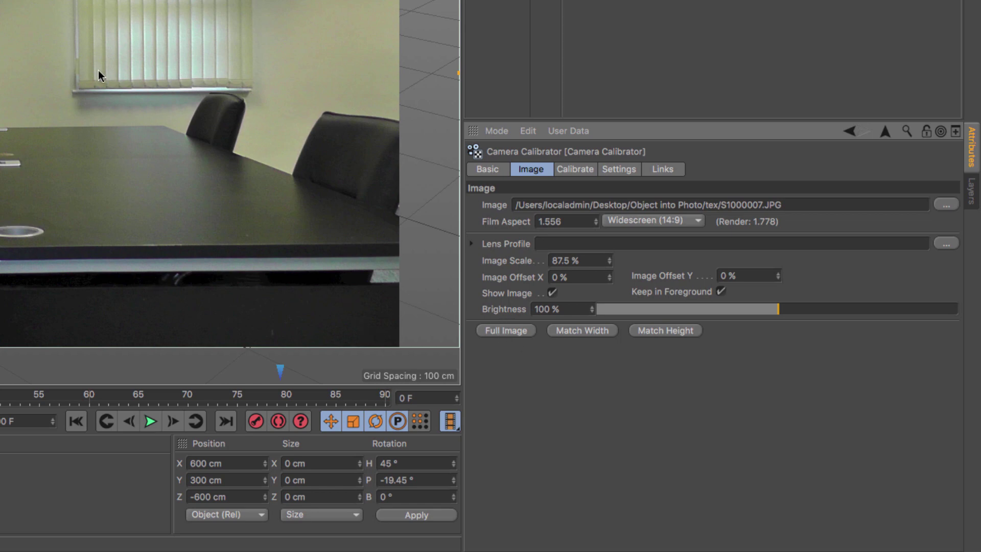
Add a calibration grid and align its four corners with the rear half of the meeting table's top
left_click(573, 169)
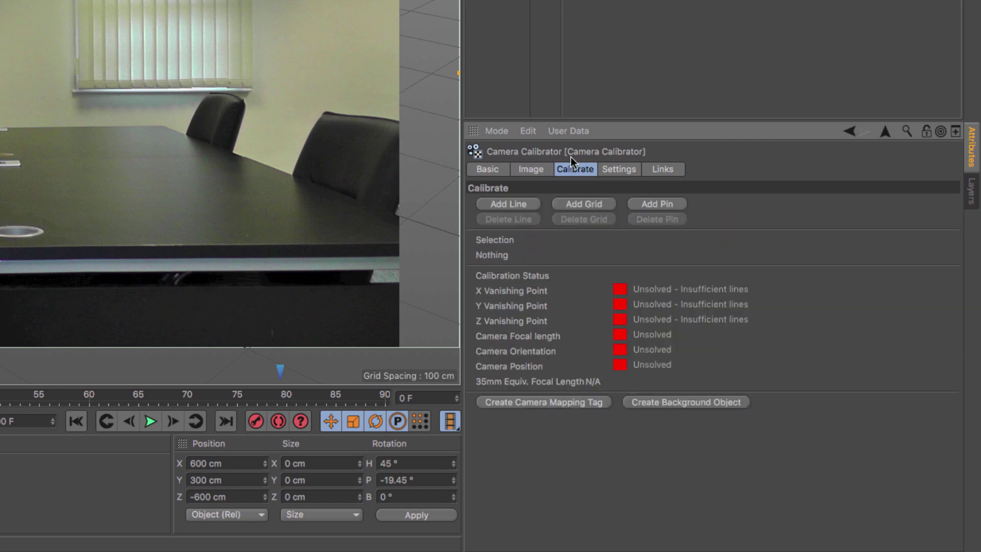
left_click(585, 204)
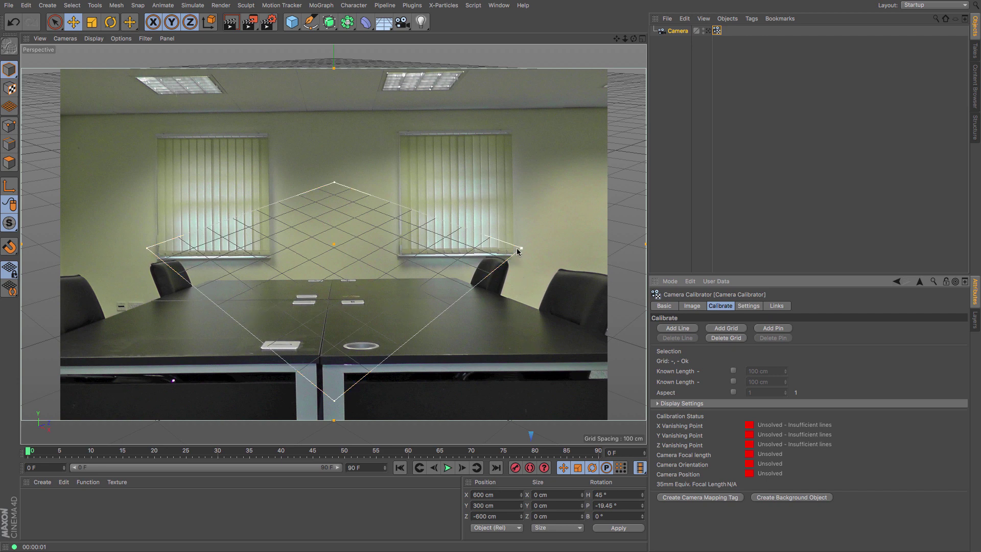
left_click_drag(523, 249, 456, 278)
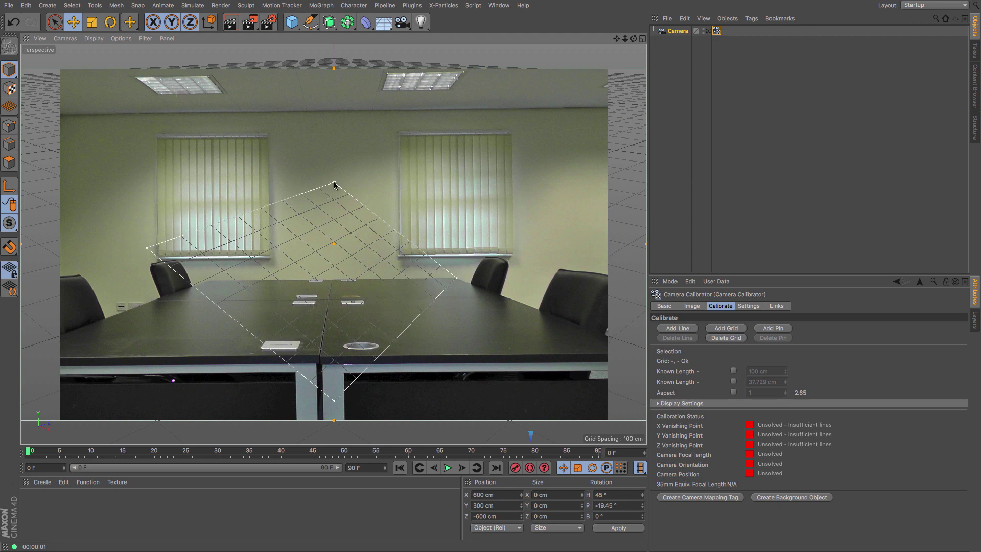
left_click_drag(334, 186, 210, 280)
left_click_drag(339, 403, 509, 298)
left_click_drag(148, 248, 150, 301)
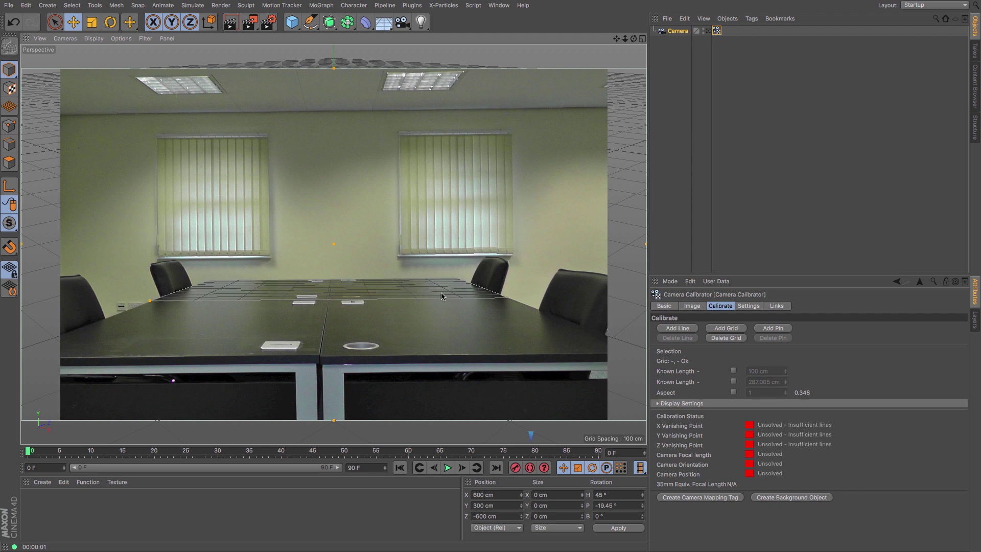
Assign the calibration grid's receding side edges to the X axis and its crosswise edges to the Z axis
left_click(478, 287)
left_click(387, 281)
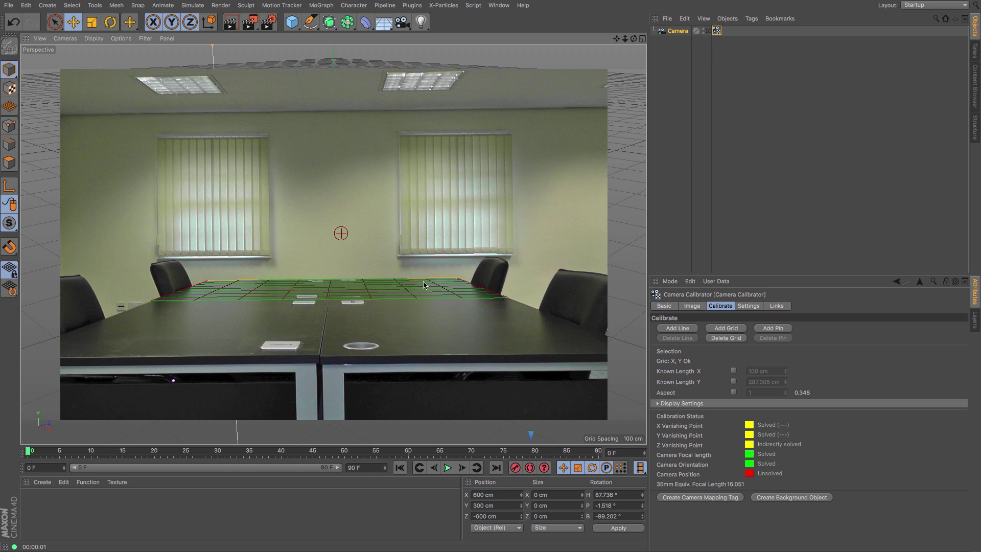
left_click(377, 281)
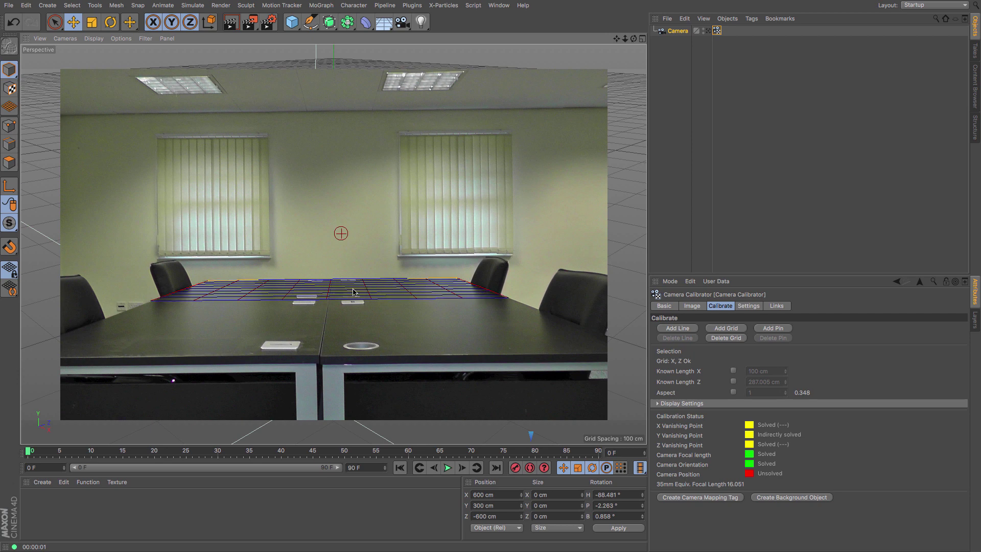
Look through the calibrated camera and create a background object from the calibrator's photo
left_click(709, 31)
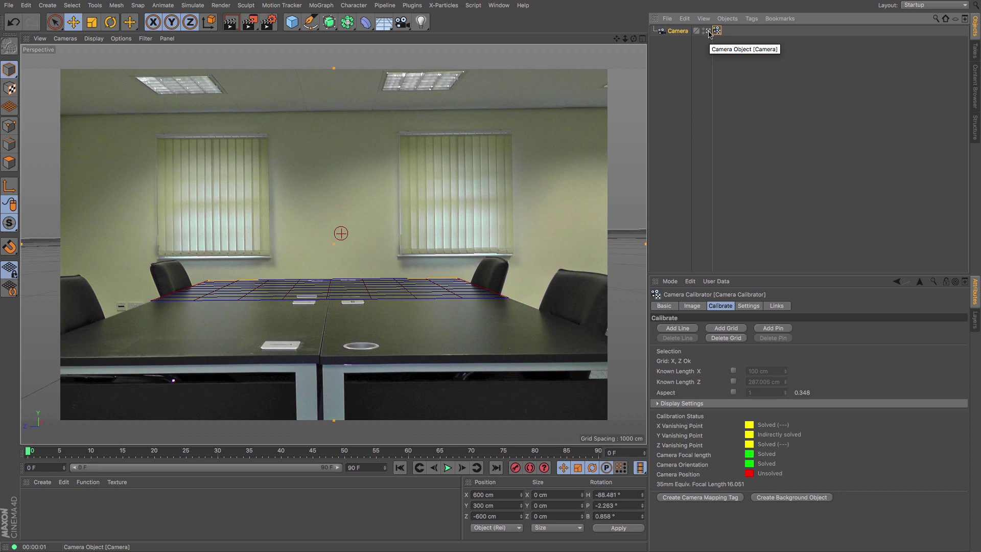
left_click(781, 498)
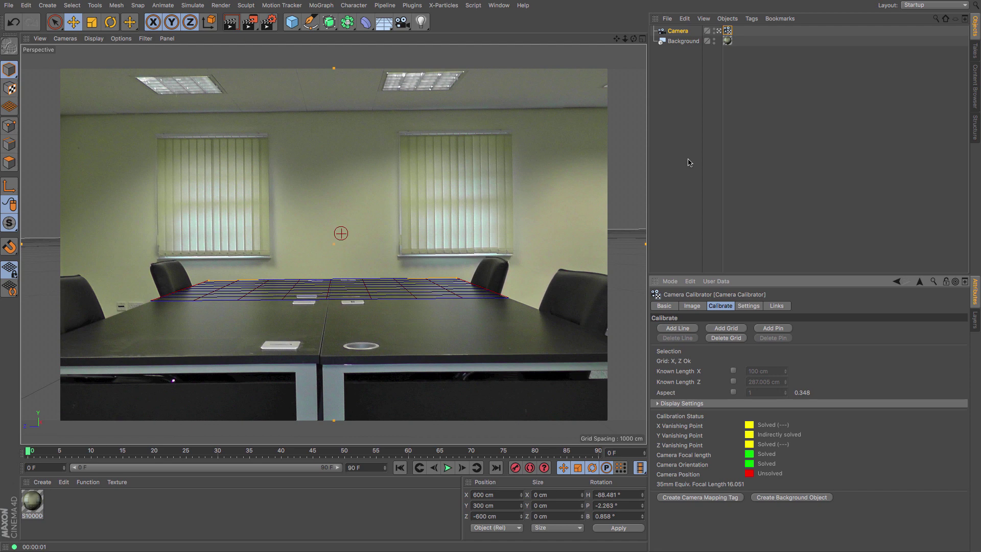
Add a cube and move it in the top view in front of the camera, to about X 1032 cm, Z -580 cm
left_click(292, 23)
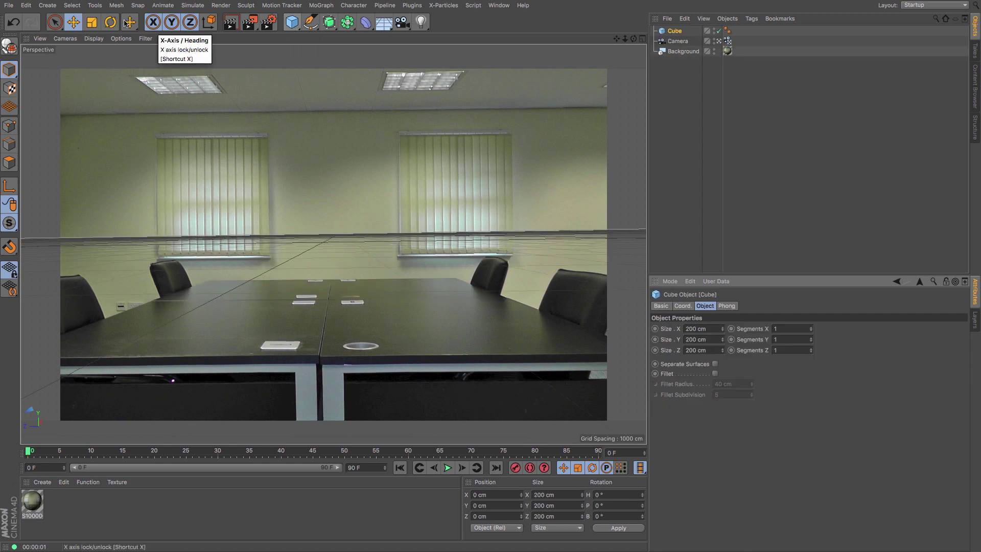
left_click(74, 22)
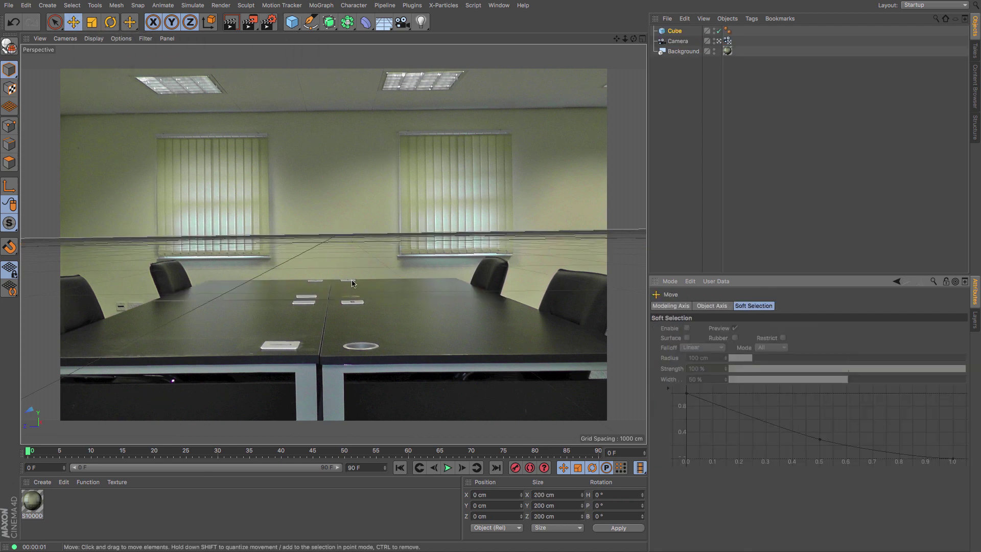
key("F2")
scroll(401, 251, "down", 10)
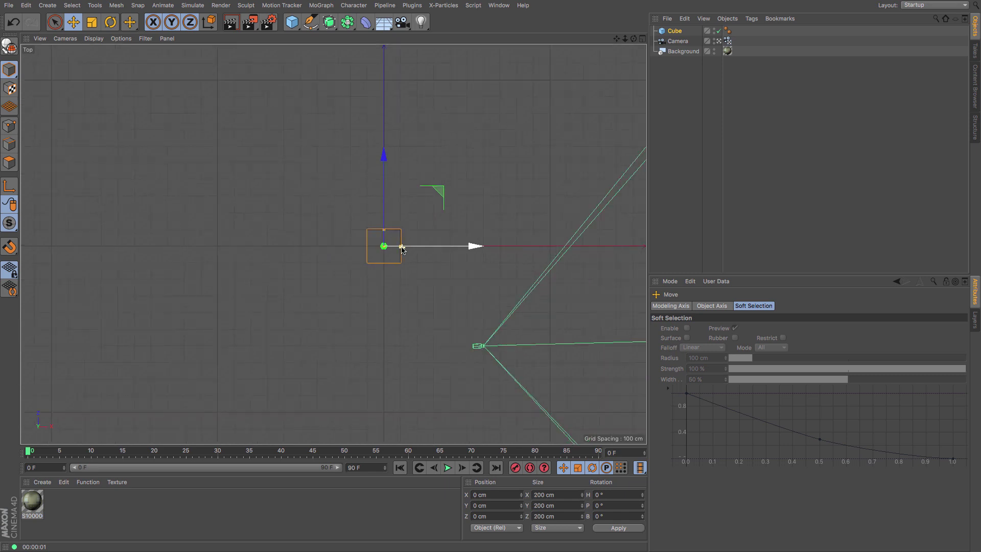
left_click_drag(377, 300, 473, 352)
key("F1")
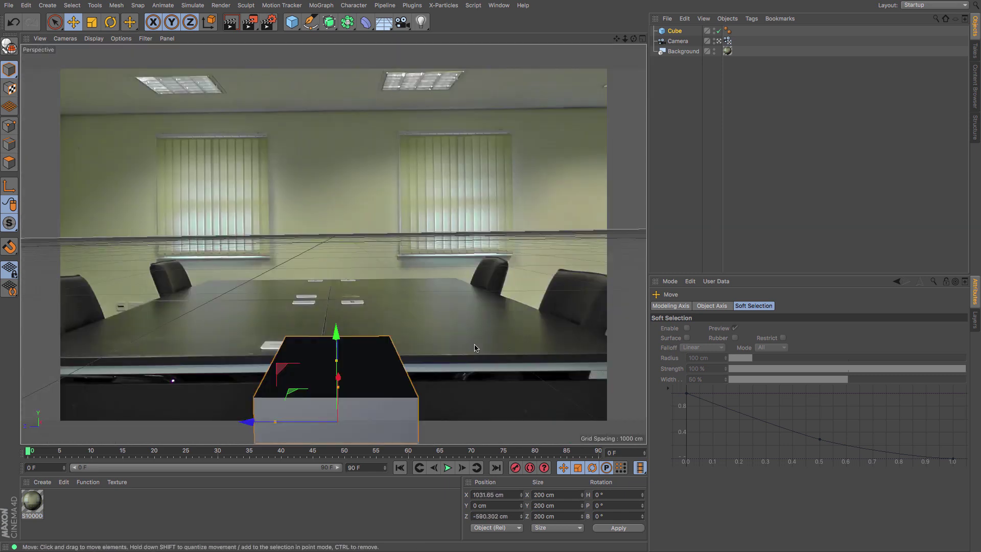
Move the cube onto the table's left half at about X 1440, Y 184, Z -241 cm and render the view
left_click_drag(337, 338, 228, 263)
left_click_drag(108, 274, 148, 265)
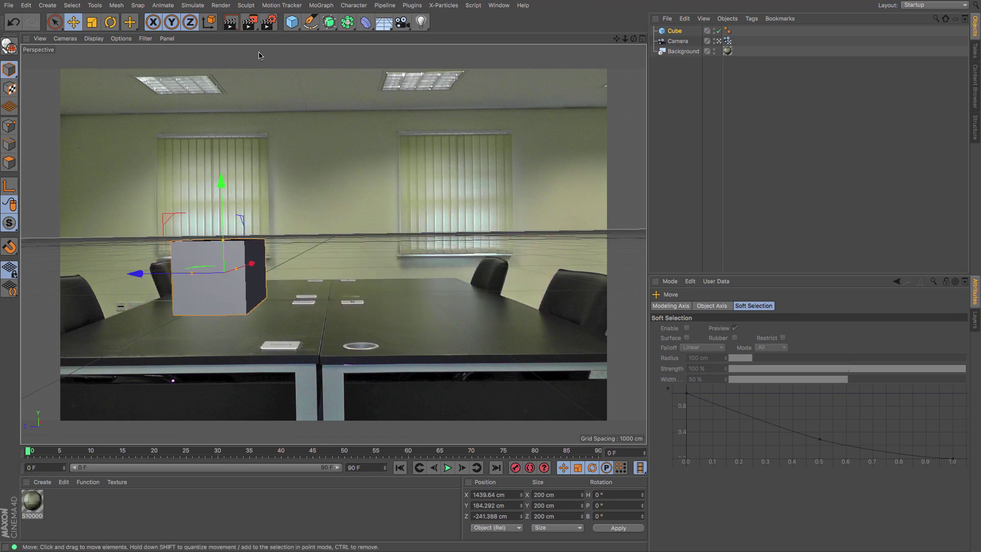
left_click(231, 22)
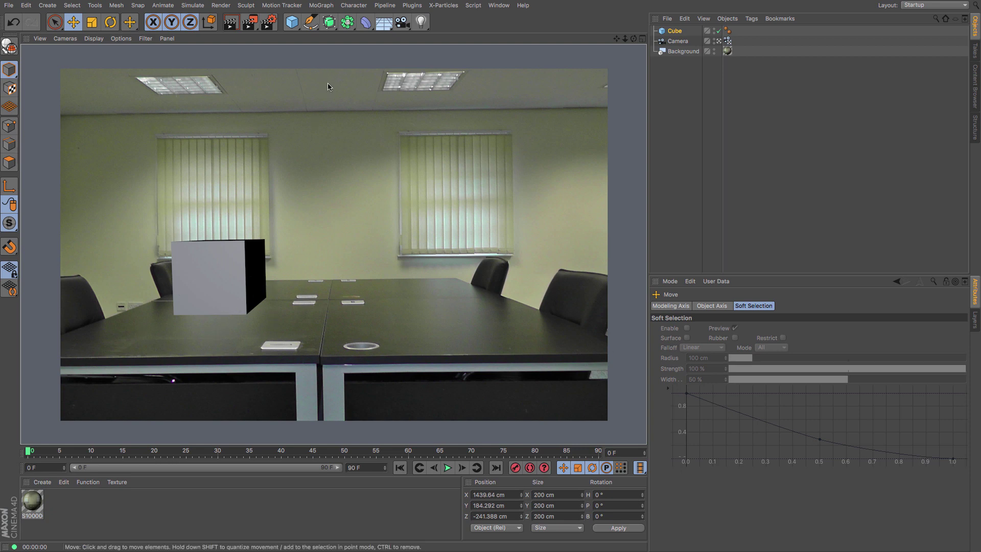
Add a plane and move it in the top view to about X 1517 cm, Z -574 cm in front of the camera
left_click(292, 22)
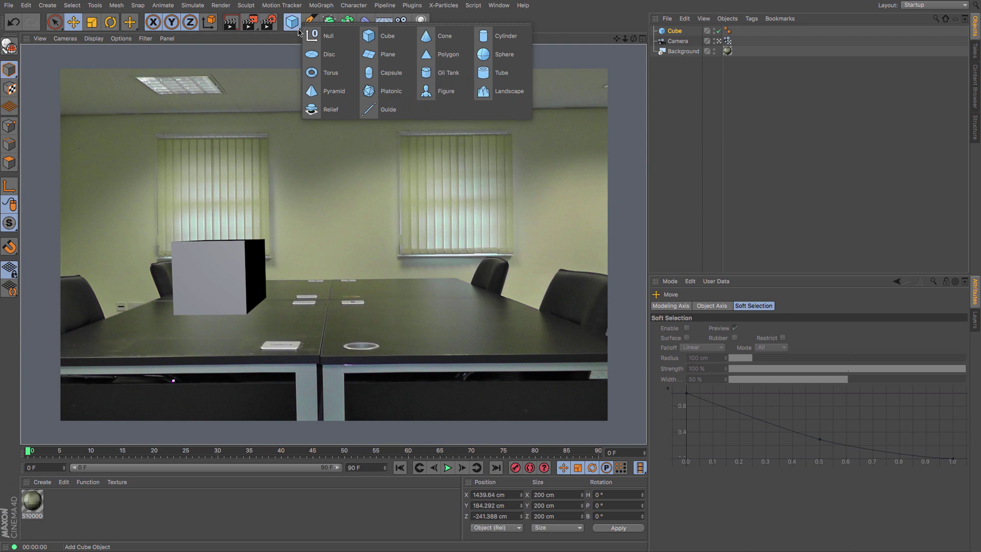
left_click(374, 55)
key("F2")
left_click_drag(285, 153, 392, 197)
key("F4")
key("F1")
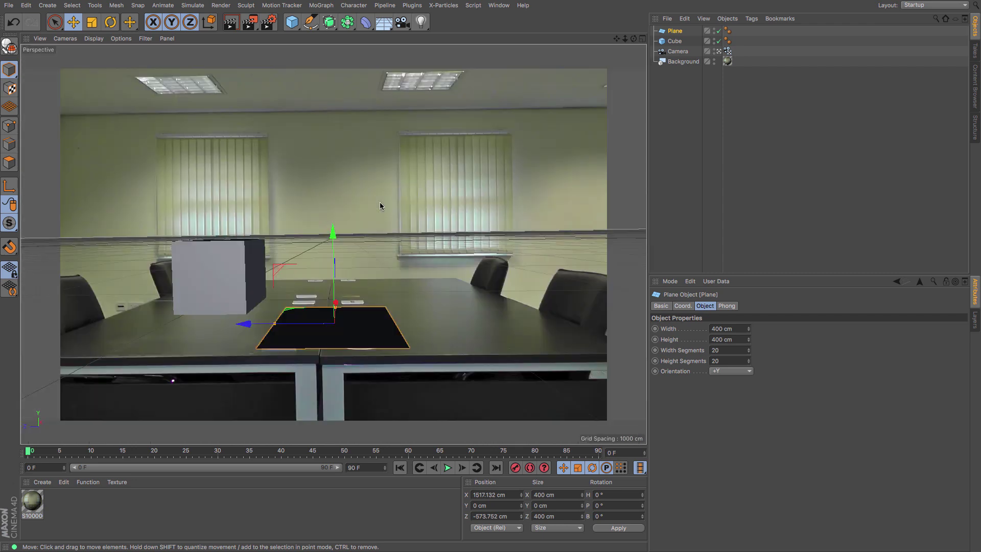
Resize and shift the plane to cover the table top, about 1099 cm wide and 1588 cm high, and render the view
left_click_drag(275, 329, 101, 325)
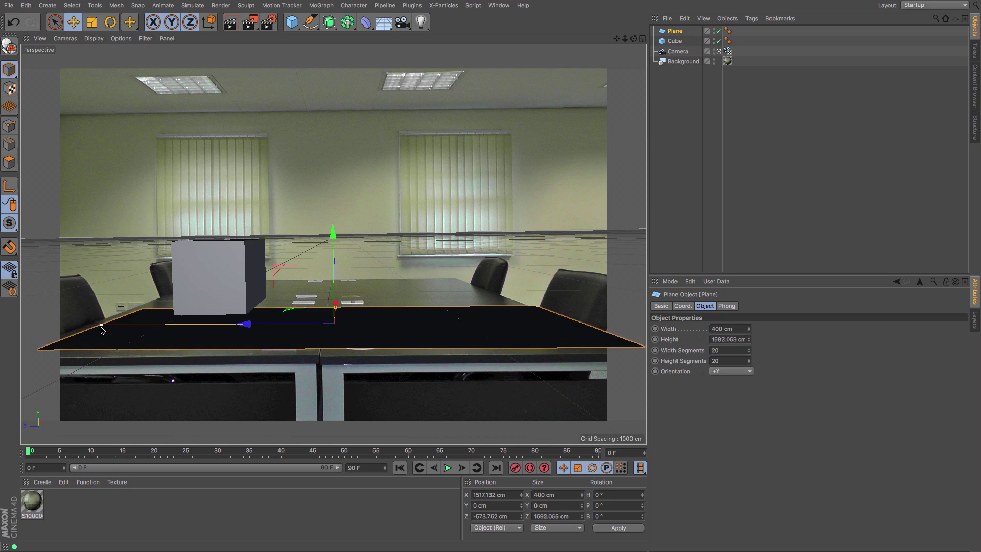
left_click_drag(235, 328, 246, 329)
left_click_drag(330, 308, 340, 289)
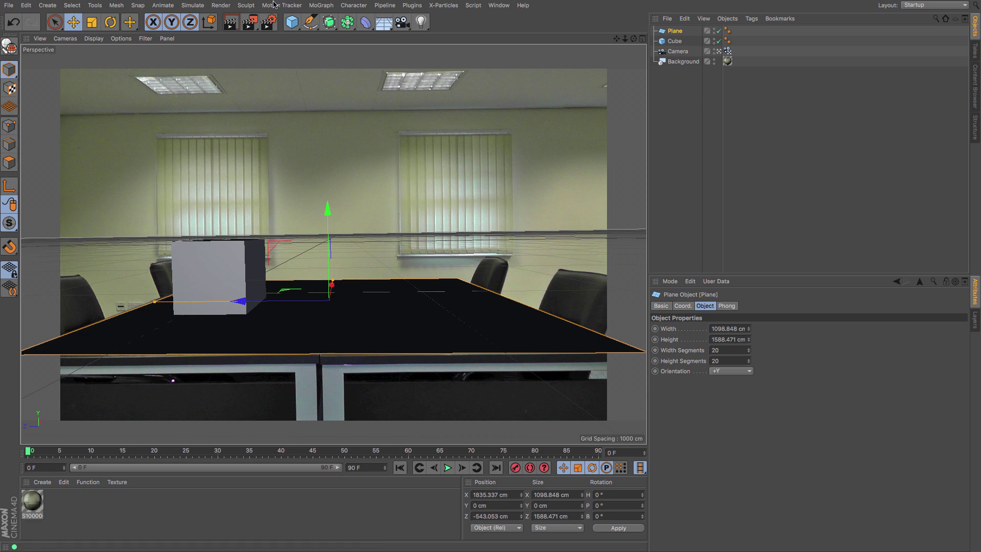
key("ctrl+r")
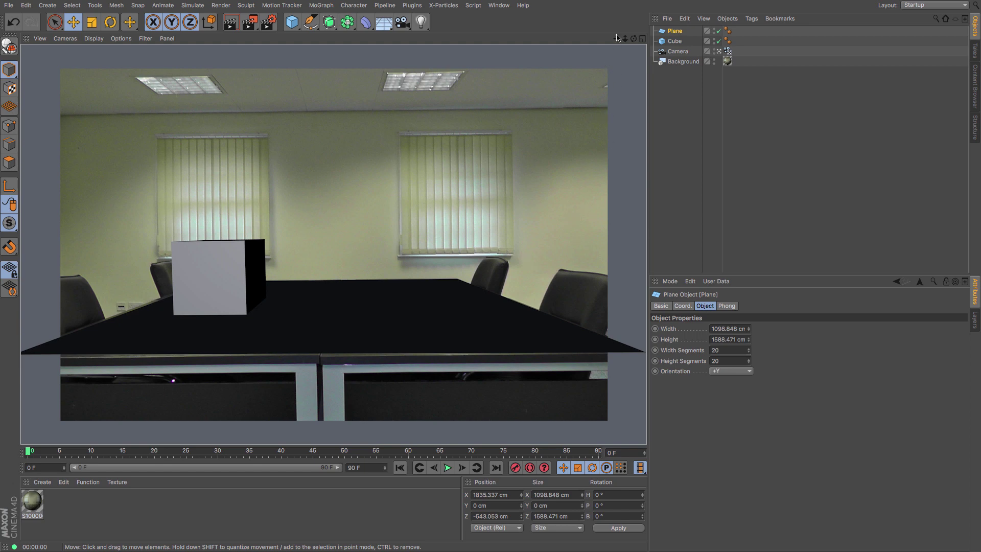
Copy the background's S1000007 texture tag with frontal projection onto the plane and render the view
left_click(734, 132)
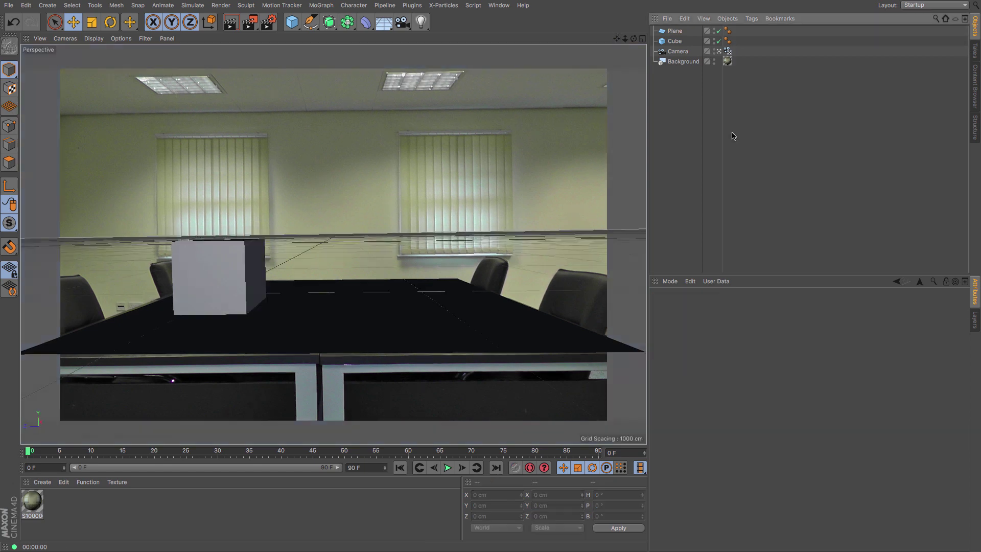
left_click(728, 61)
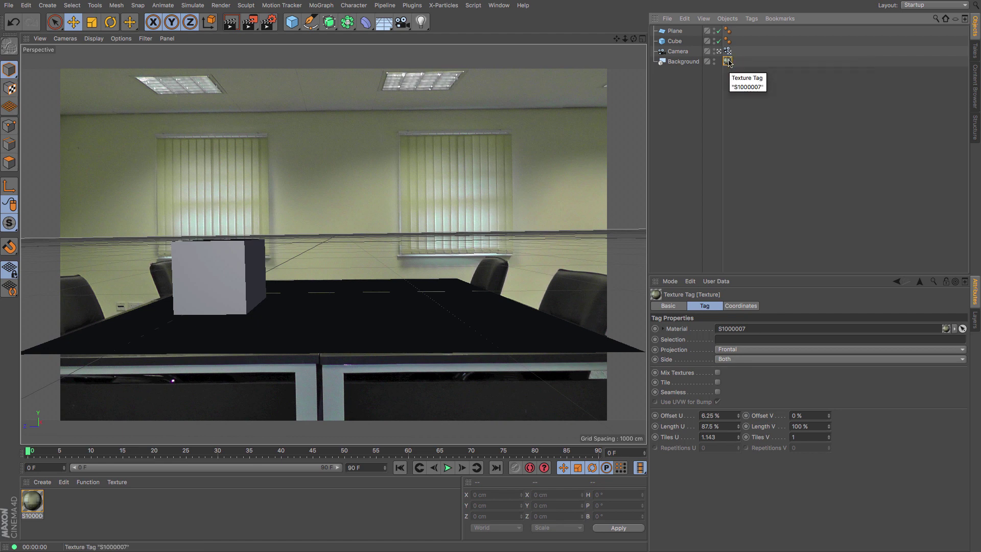
left_click_drag(728, 61, 738, 32, "ctrl")
left_click(676, 31)
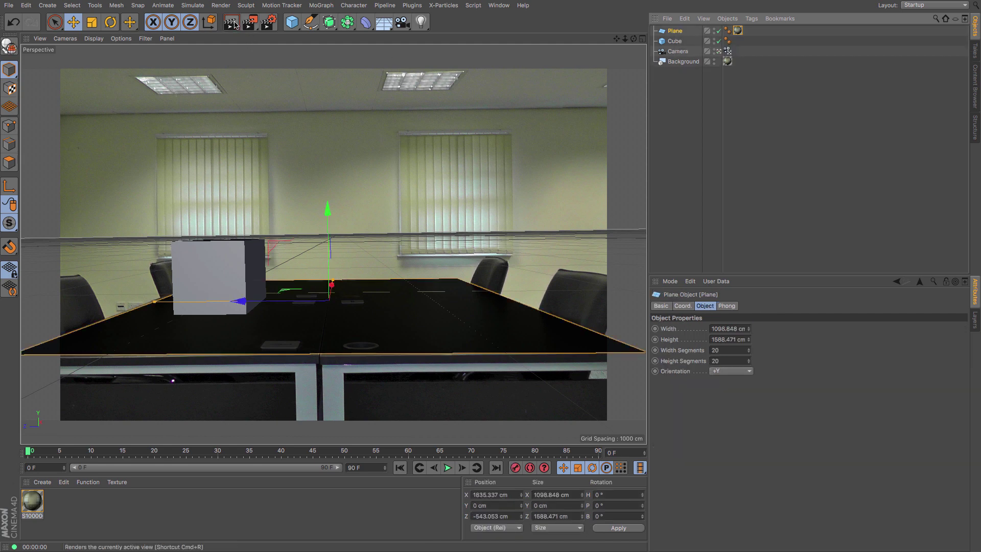
key("ctrl+r")
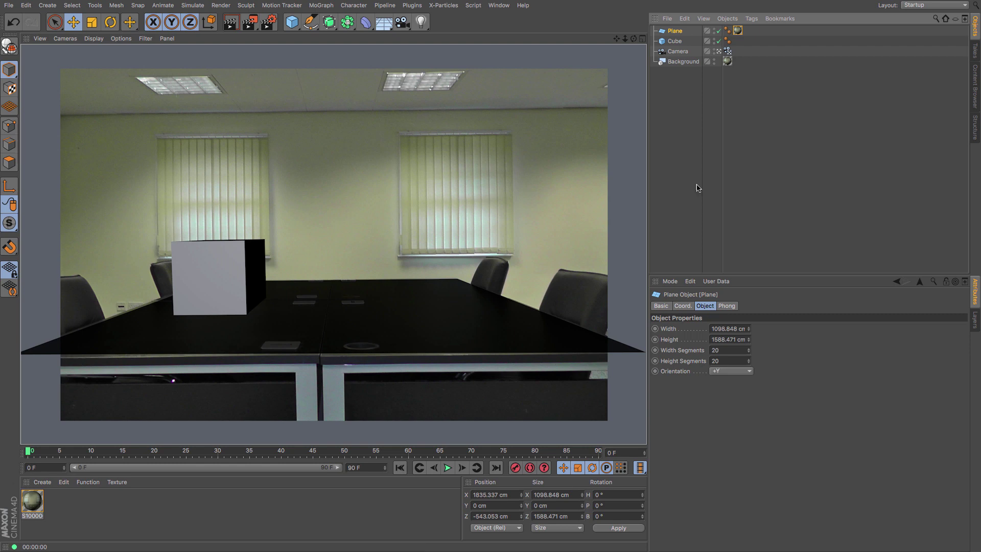
Add a Compositing tag to the plane with Compositing Background enabled and render the view
left_click(675, 32)
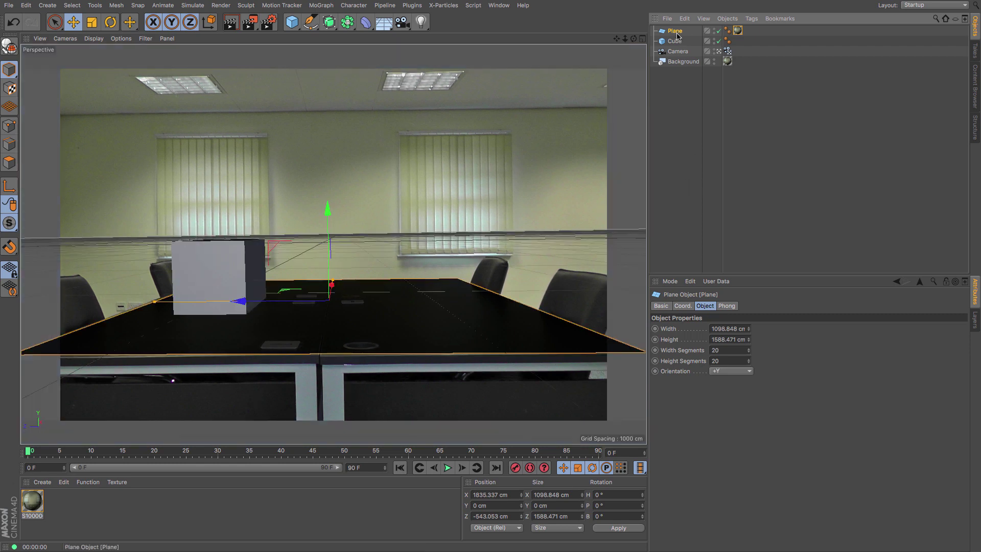
left_click(757, 19)
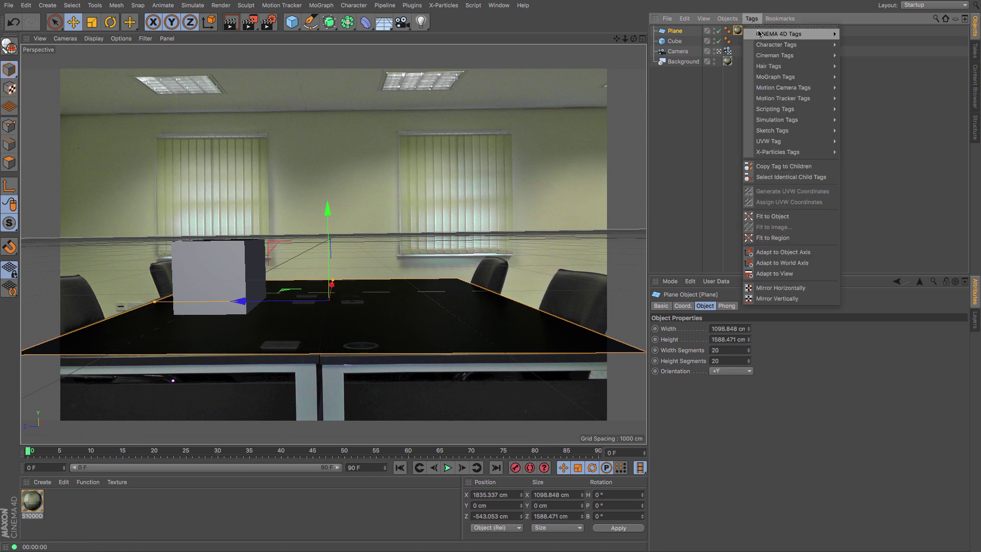
mouse_move(782, 34)
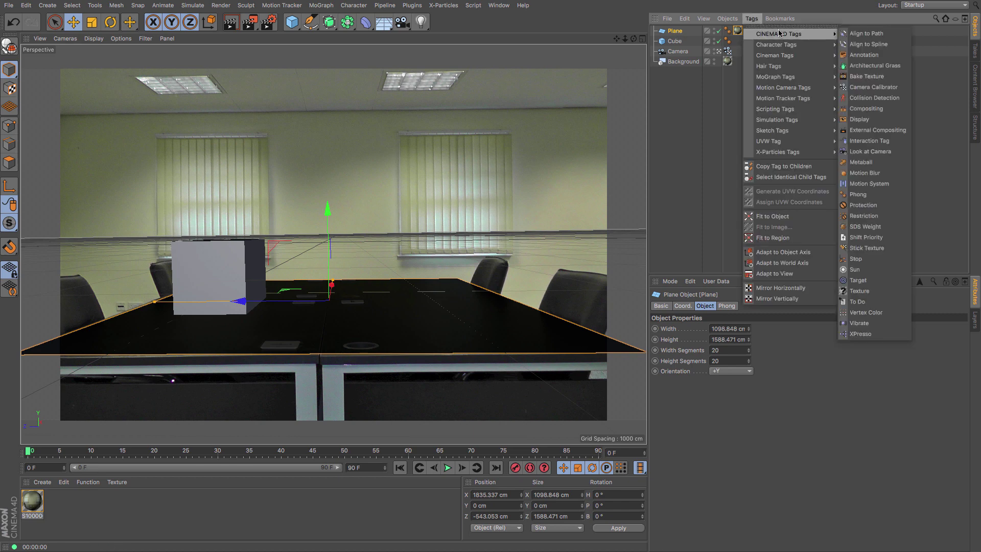
left_click(874, 109)
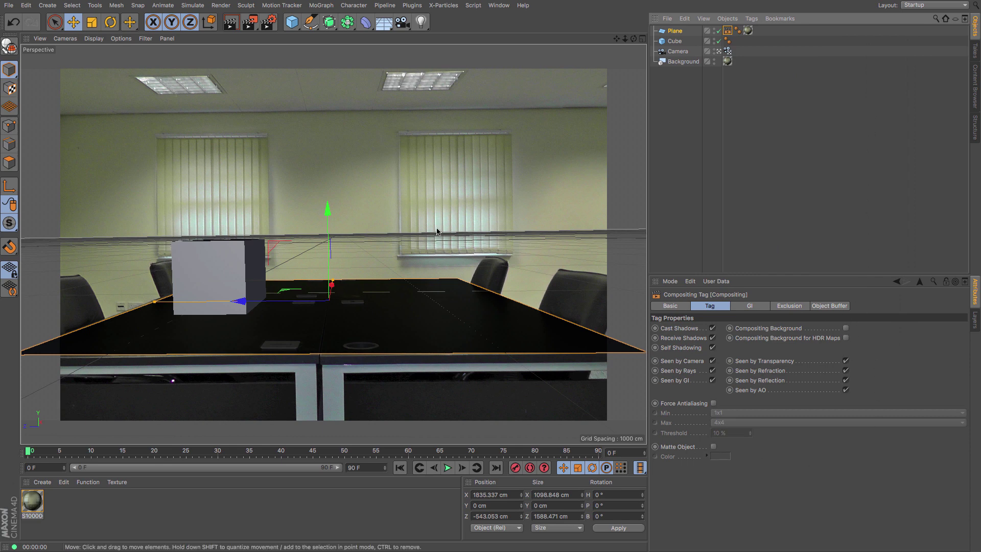
left_click(846, 330)
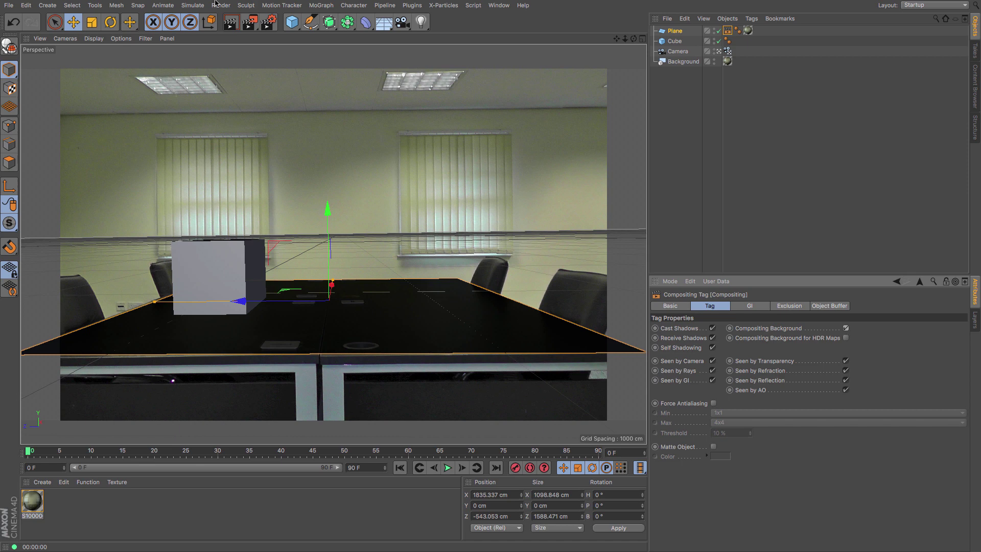
left_click(232, 23)
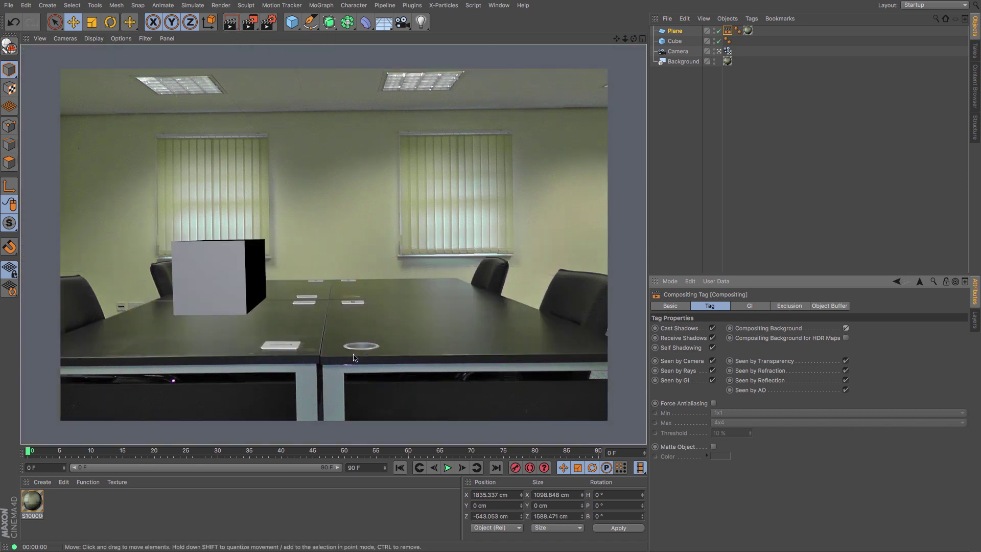
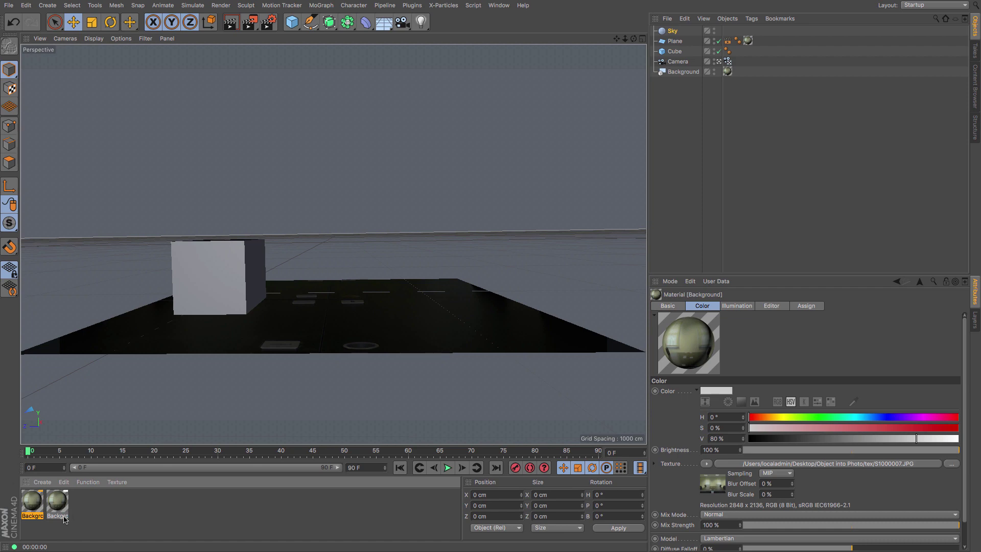
Rename the first of the two Background materials as Light
double_click(29, 506)
left_click(184, 314)
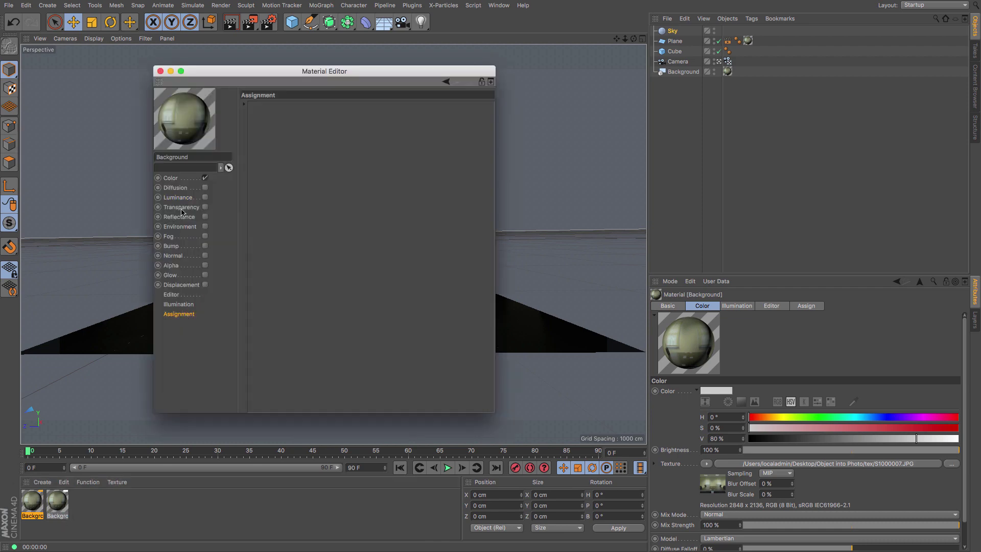
double_click(194, 157)
type("L")
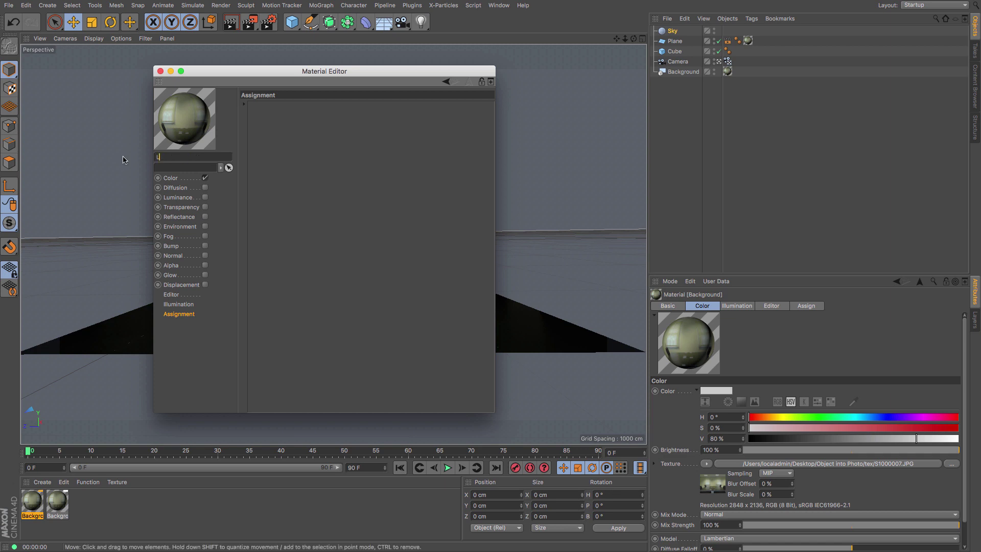
type("ight")
key("Return")
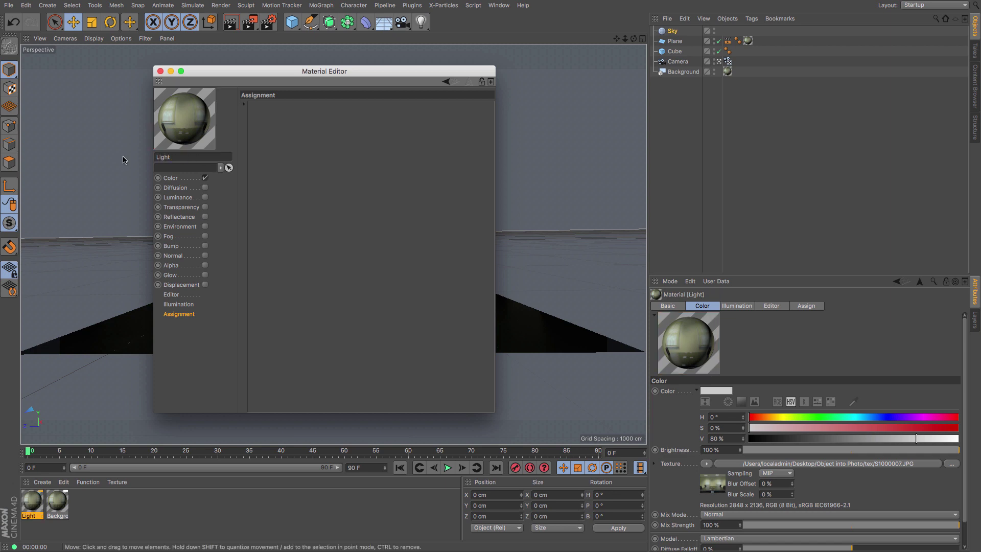
Enable the Light material's Luminance channel and load the bitmap S1000007.JPG as its texture
left_click(175, 181)
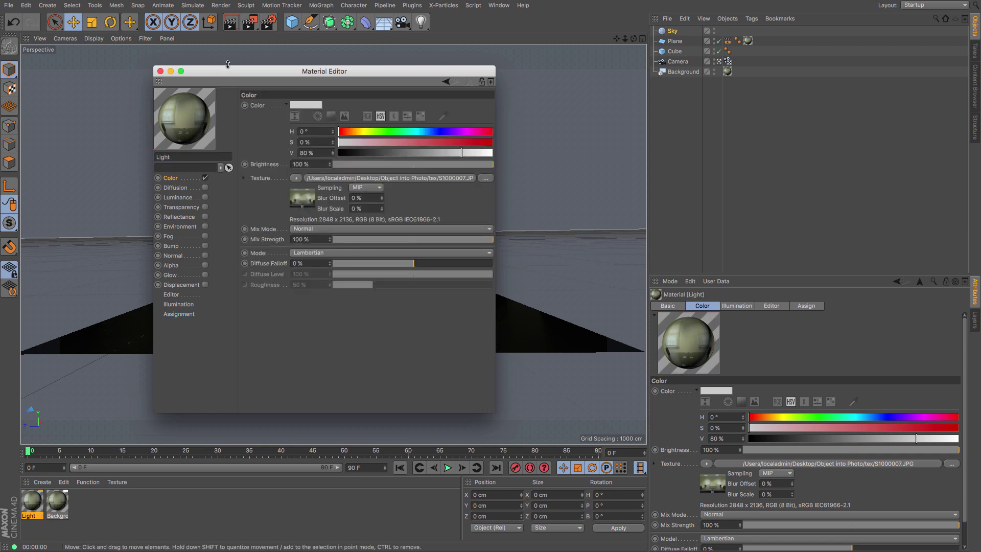
left_click_drag(345, 88, 421, 94)
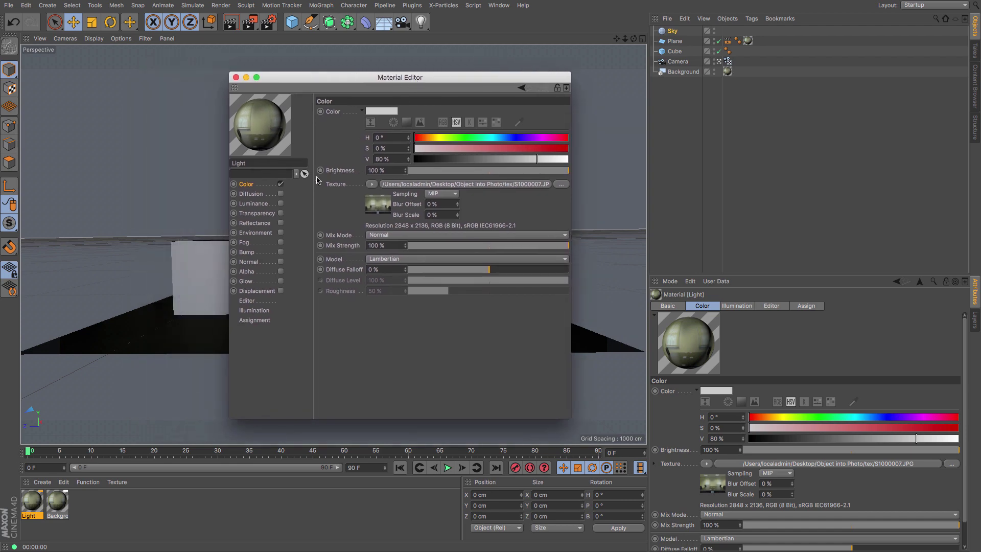
left_click(266, 202)
left_click(280, 204)
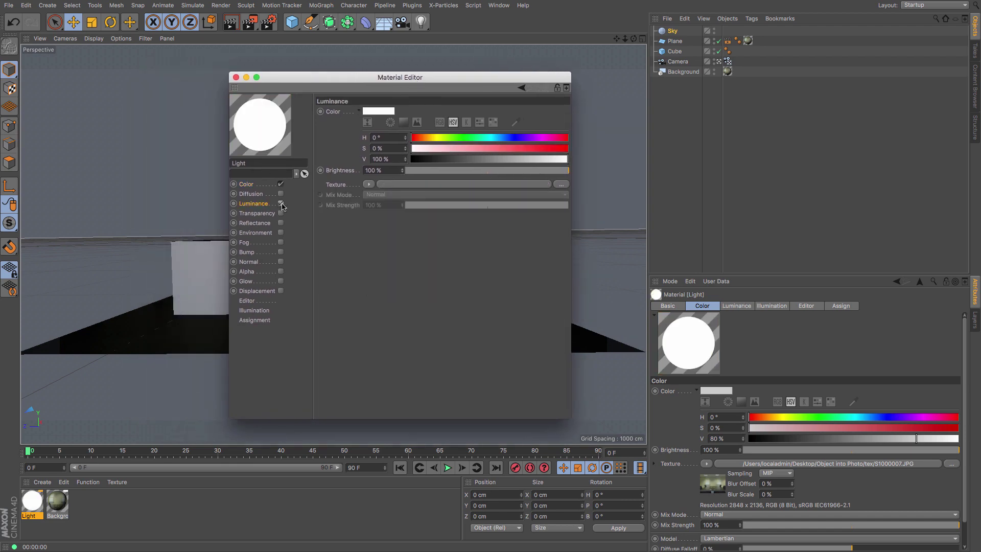
left_click(368, 185)
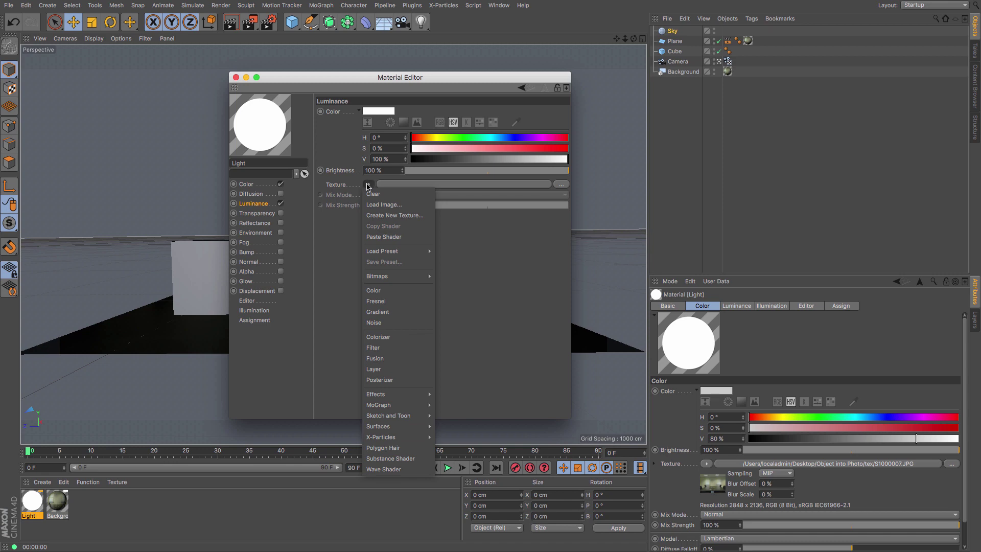
mouse_move(406, 278)
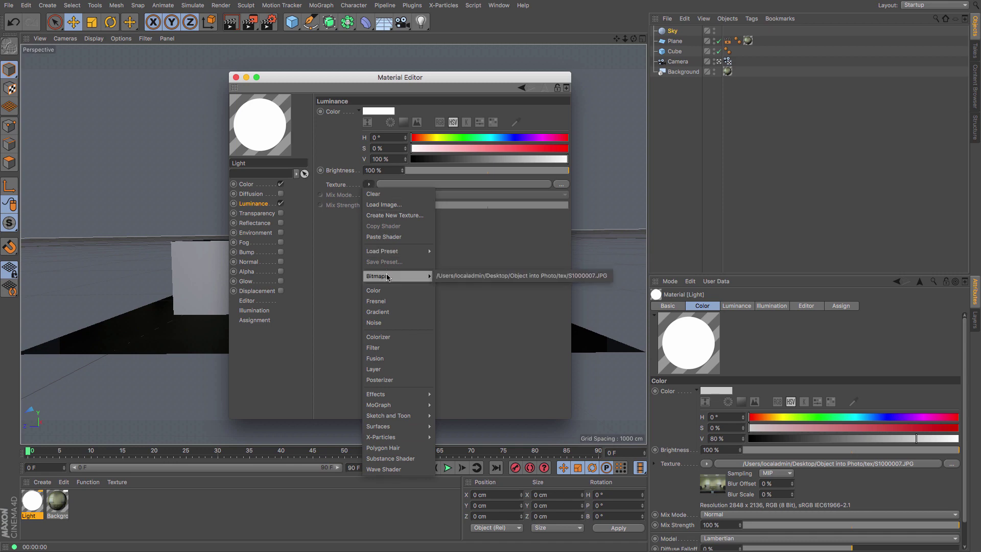
left_click(452, 278)
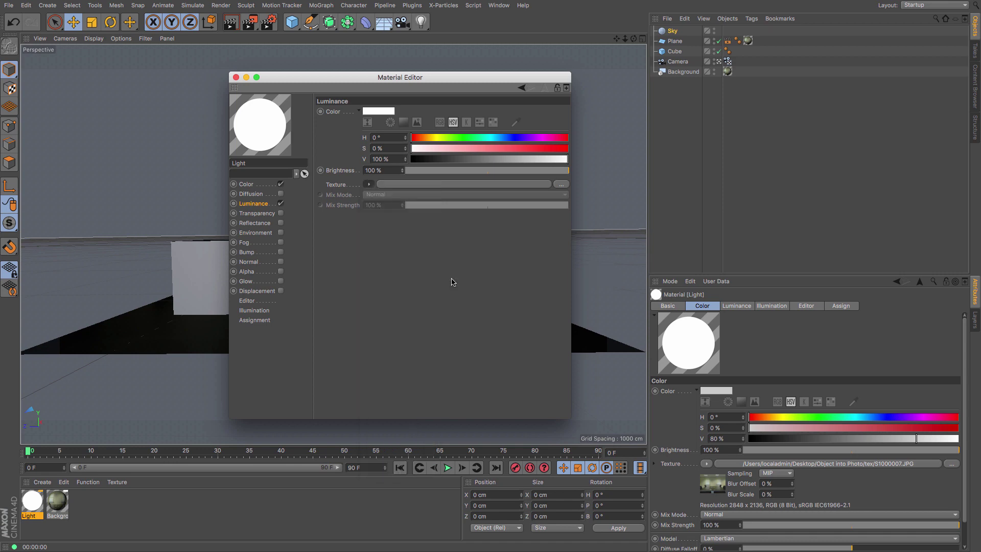
Disable the Light material's Color channel and apply the material to the sky object
left_click(281, 185)
left_click(236, 78)
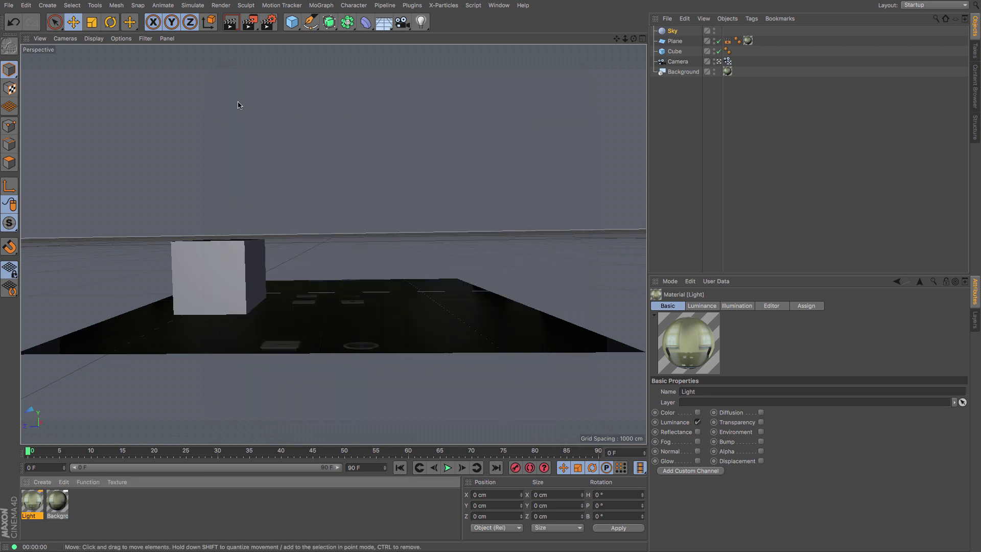
left_click_drag(32, 503, 418, 178)
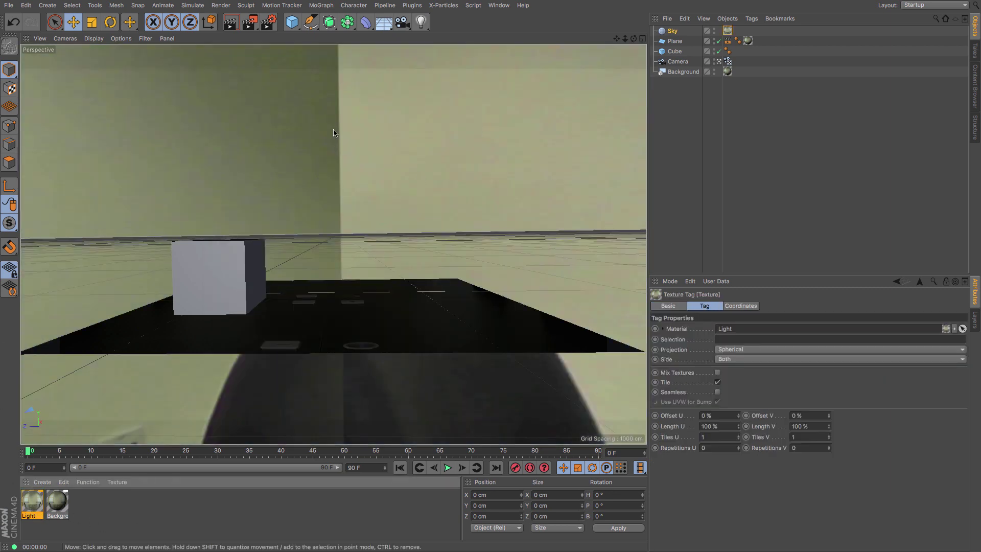
key("r")
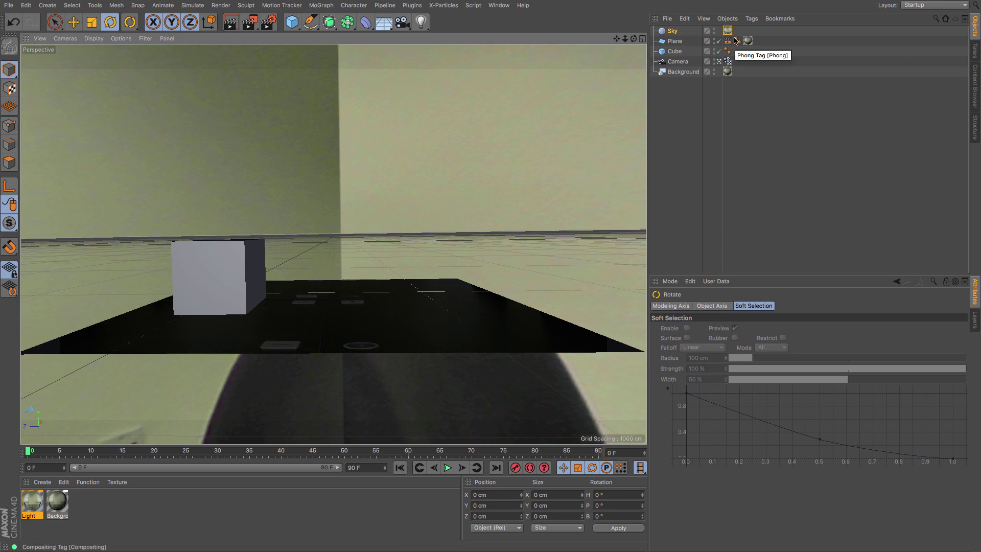
Add a Compositing tag to the sky with Seen by Camera disabled and render the view
left_click(674, 31)
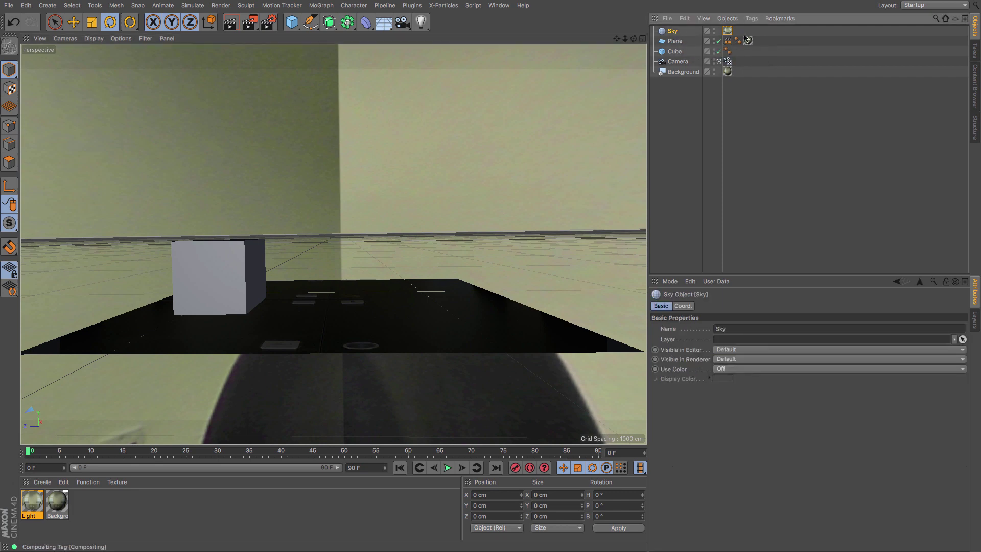
left_click(752, 19)
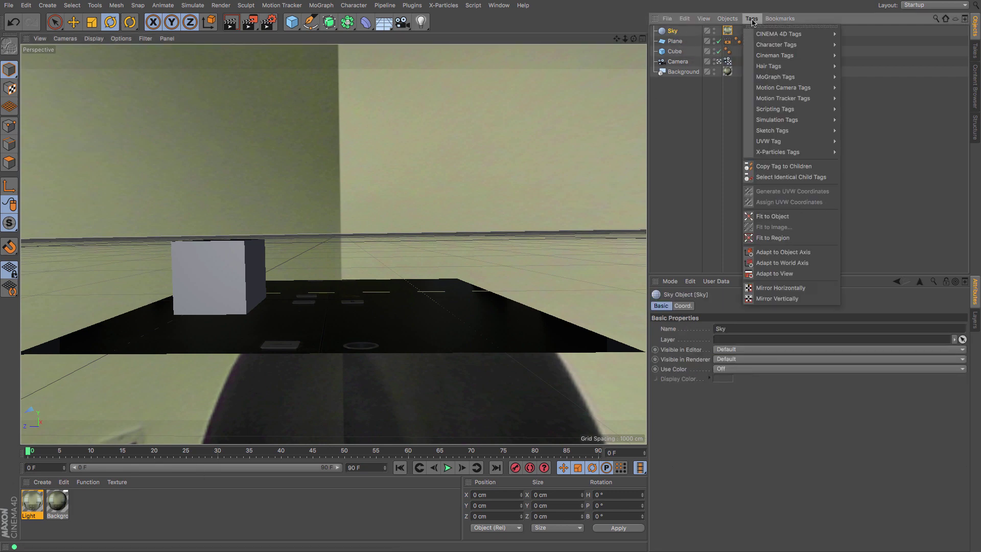
mouse_move(757, 33)
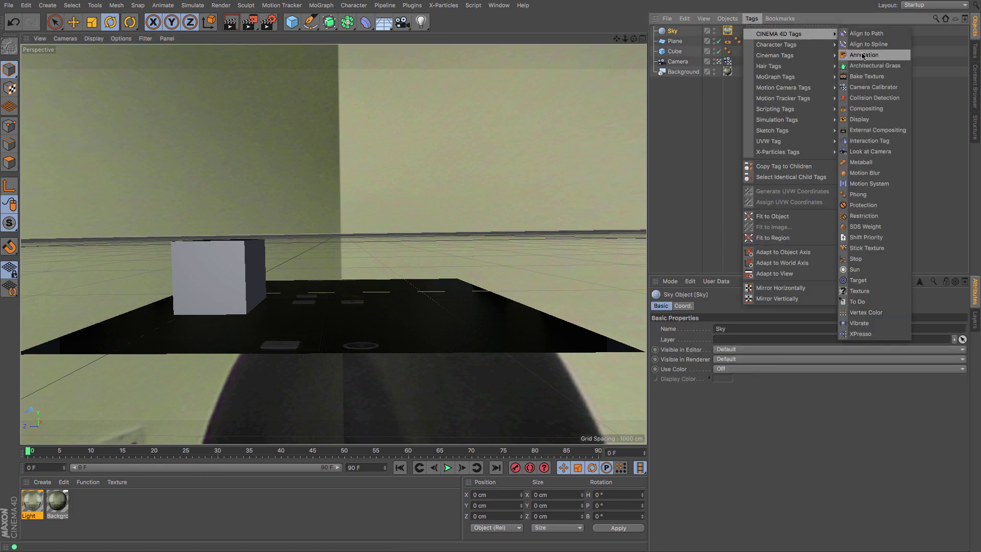
left_click(867, 108)
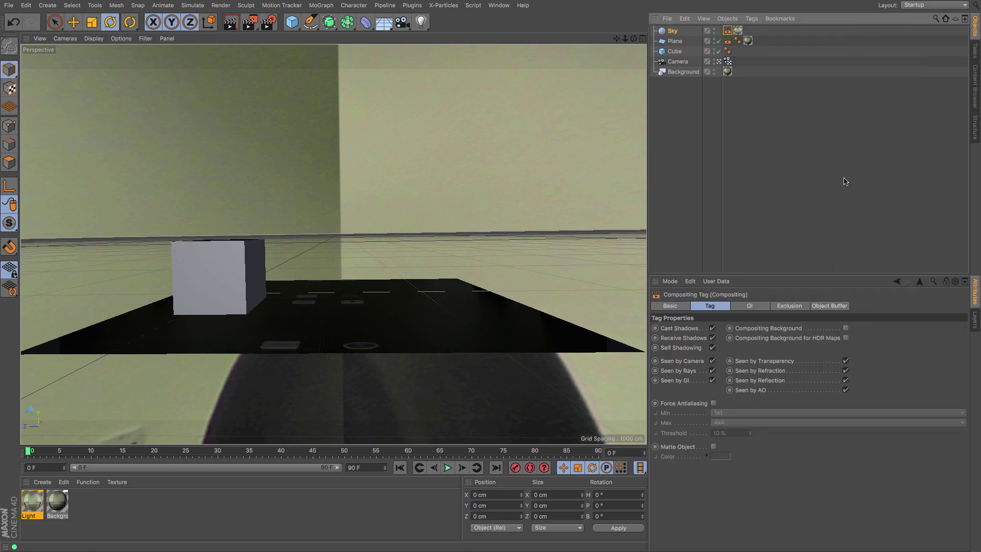
left_click(713, 361)
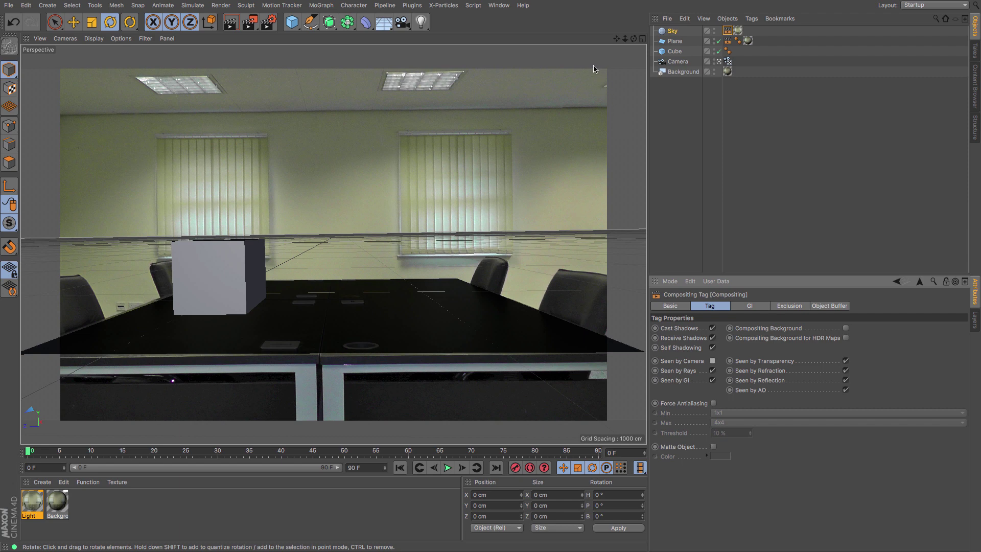
key("ctrl+r")
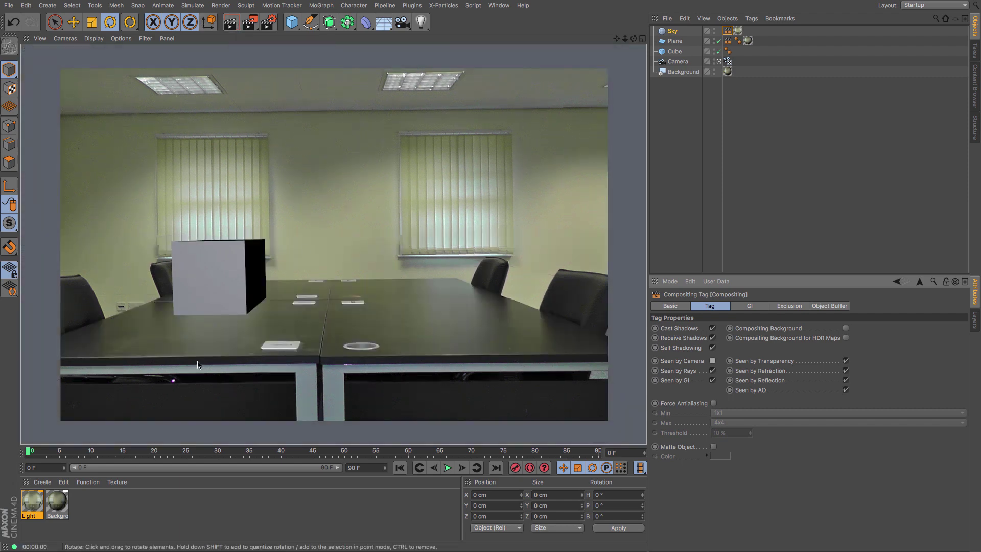
Add the Ambient Occlusion and Global Illumination effects to the render settings and render the view
left_click(266, 24)
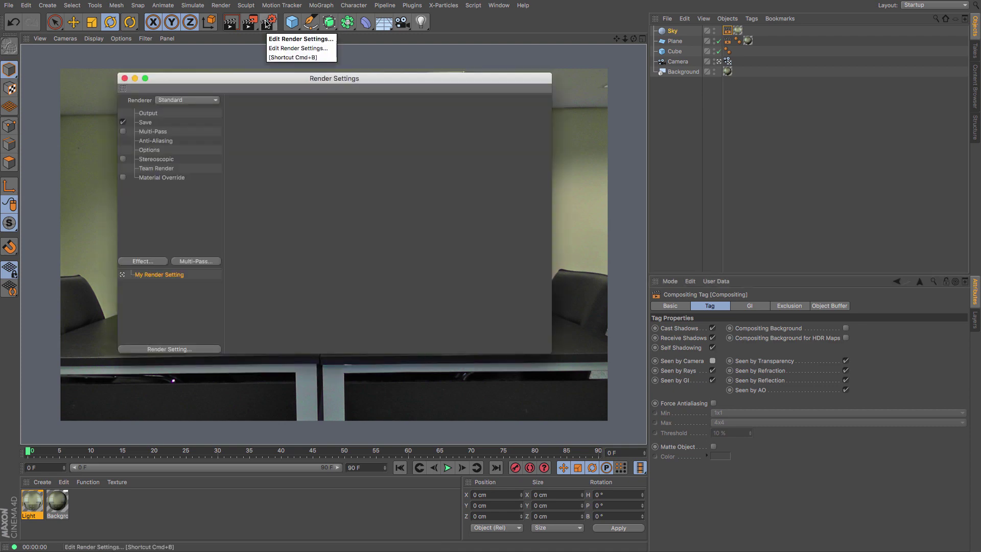
left_click(153, 263)
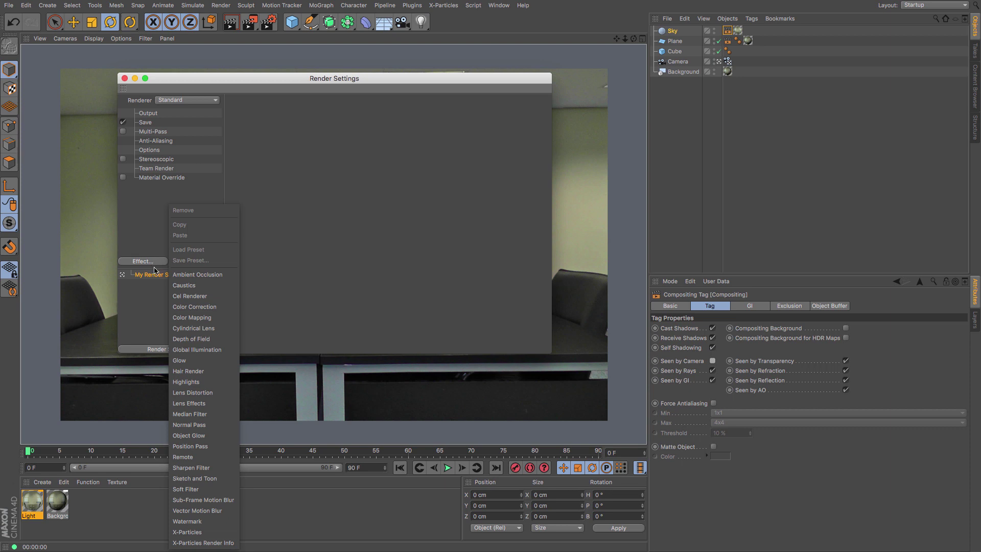
left_click(179, 277)
left_click(139, 262)
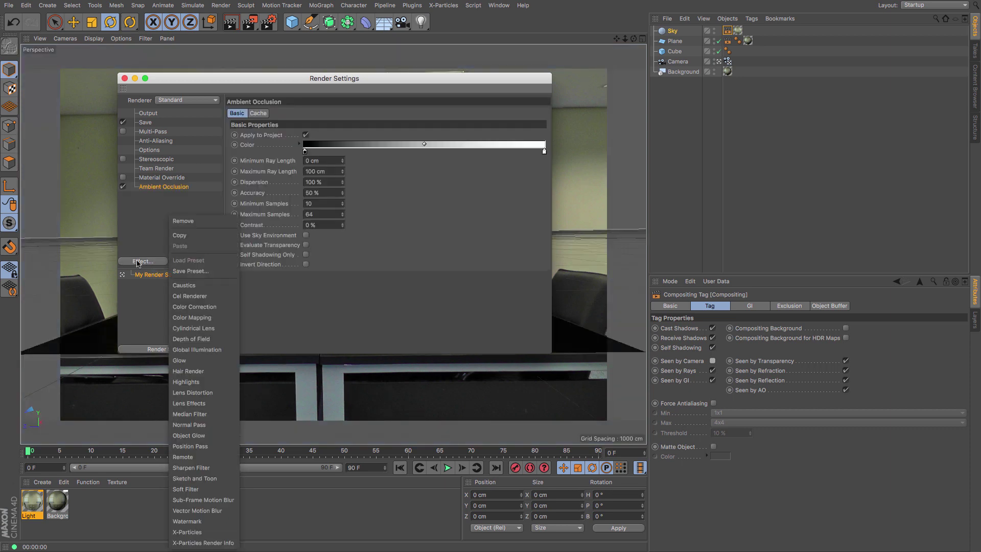
left_click(197, 349)
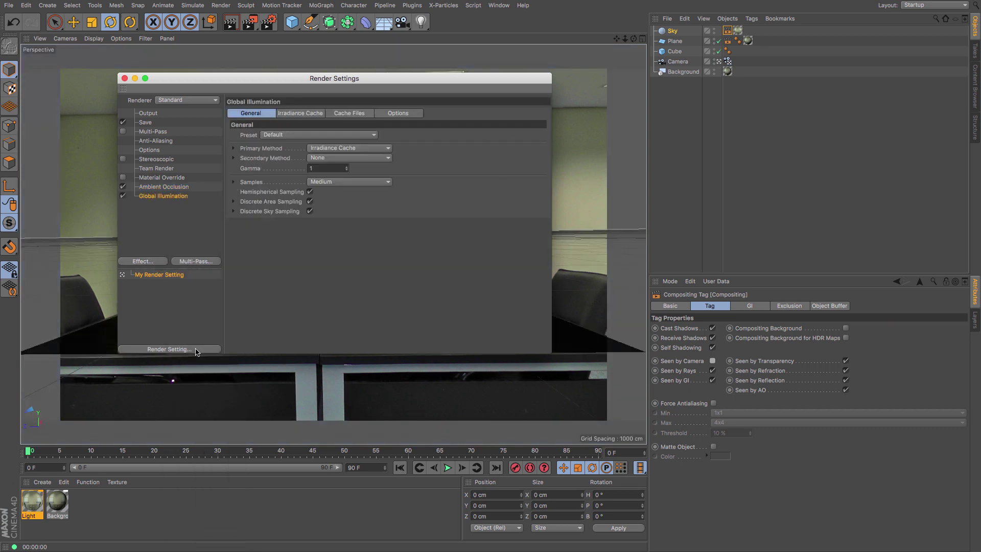
left_click(123, 79)
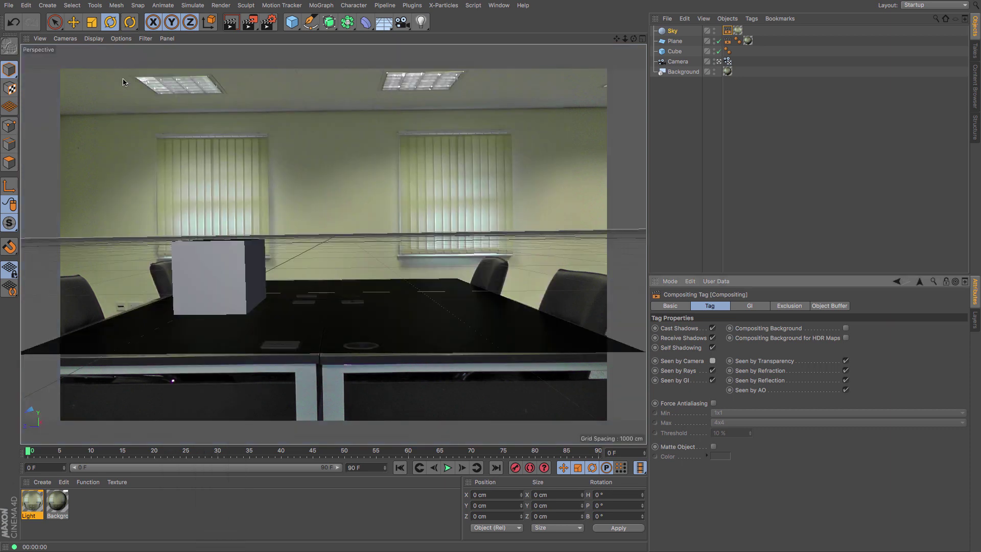
left_click(234, 27)
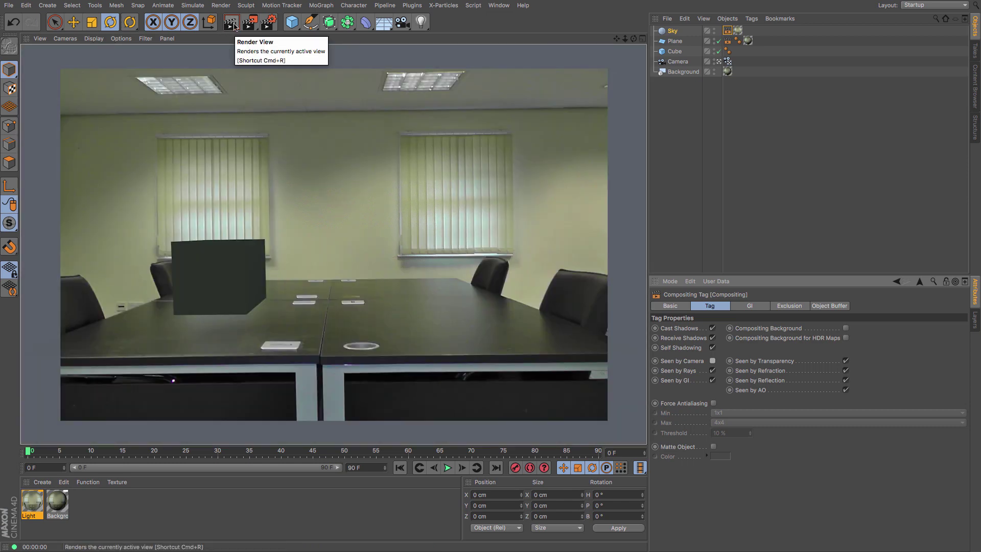
Lower the cube toward the table plane to a Y position of about 100 cm and render the view
left_click(215, 246)
left_click(80, 22)
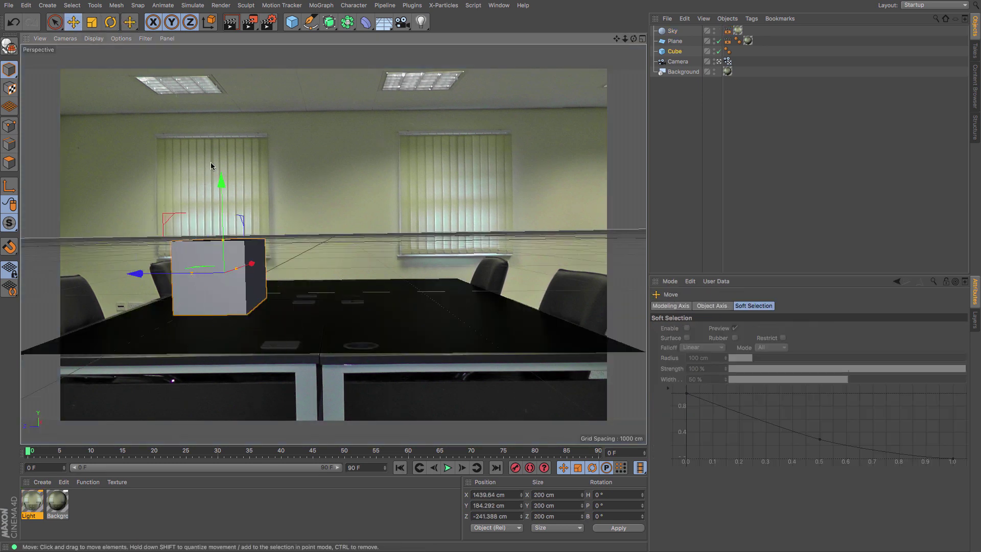
left_click_drag(220, 181, 220, 206)
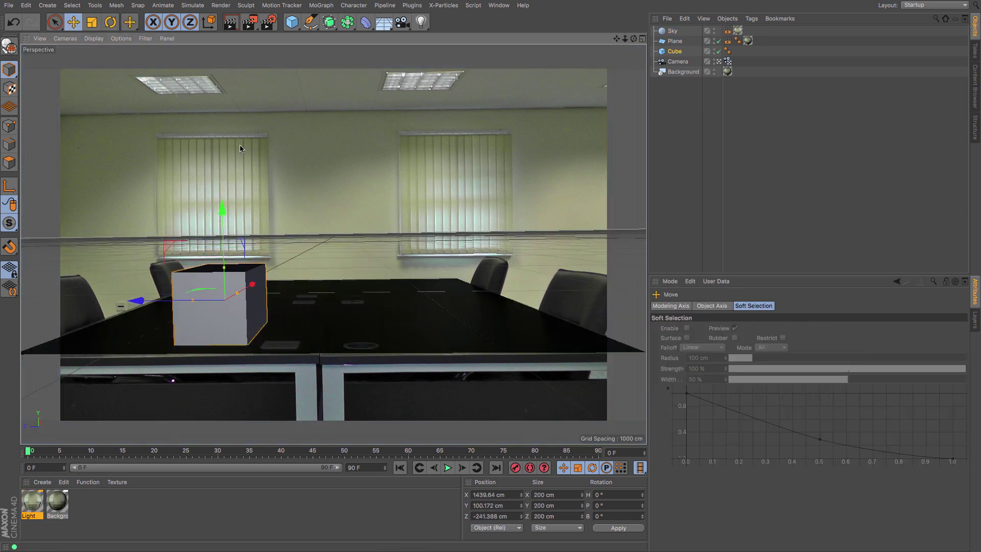
left_click(234, 24)
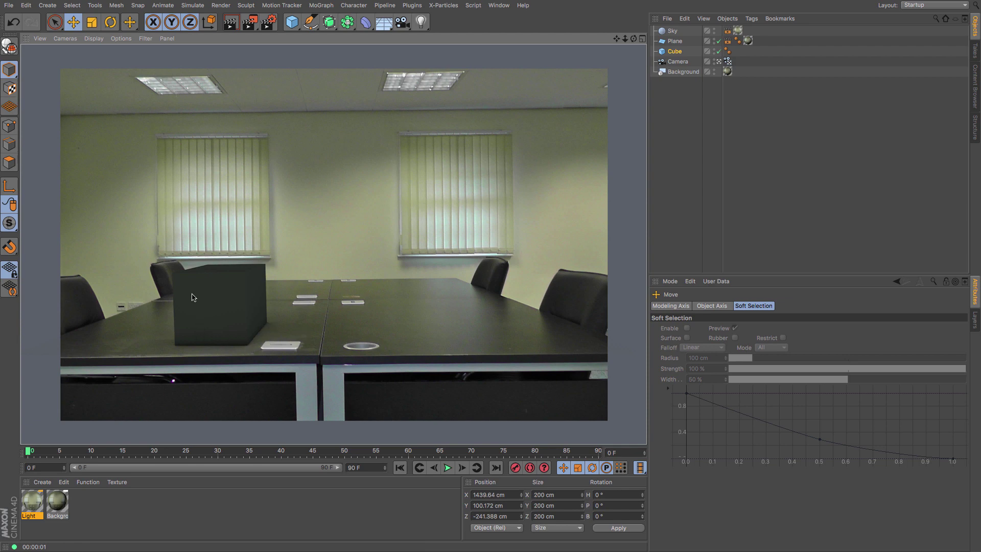
Flatten the cube to about 35 cm high, reposition it on the table at about X 1565 and Y 15 cm, and render
left_click_drag(227, 272, 226, 295)
left_click_drag(225, 214, 227, 236)
left_click_drag(252, 305, 264, 295)
key("ctrl+r")
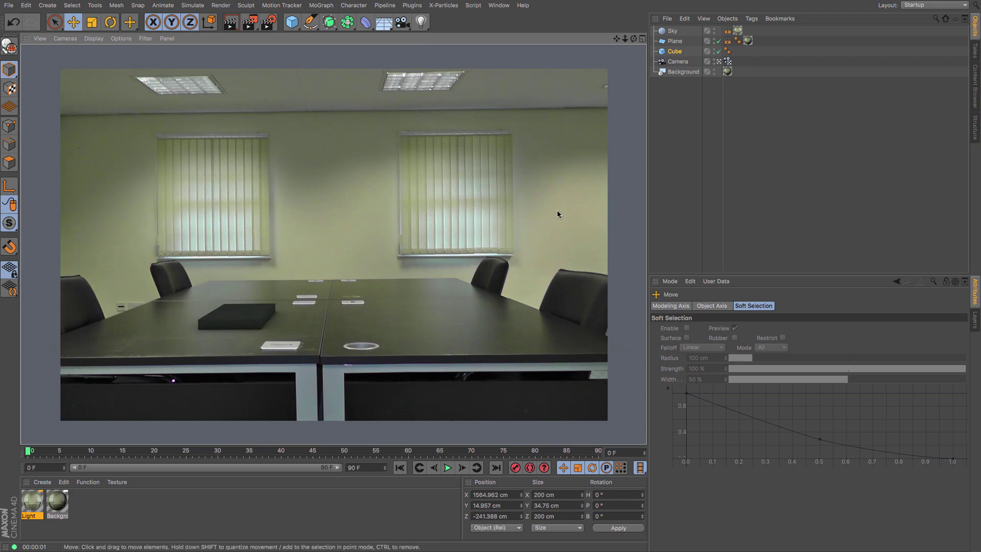
Search the content library presets for "glass" and add the Glass 14 model to the scene
left_click(975, 87)
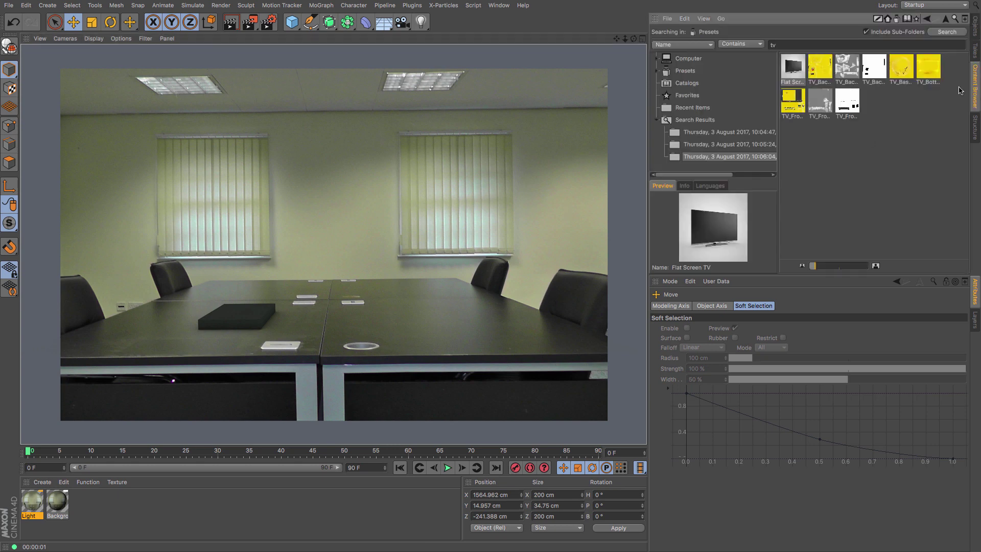
type("glass")
key("Return")
scroll(963, 158, "down", 1)
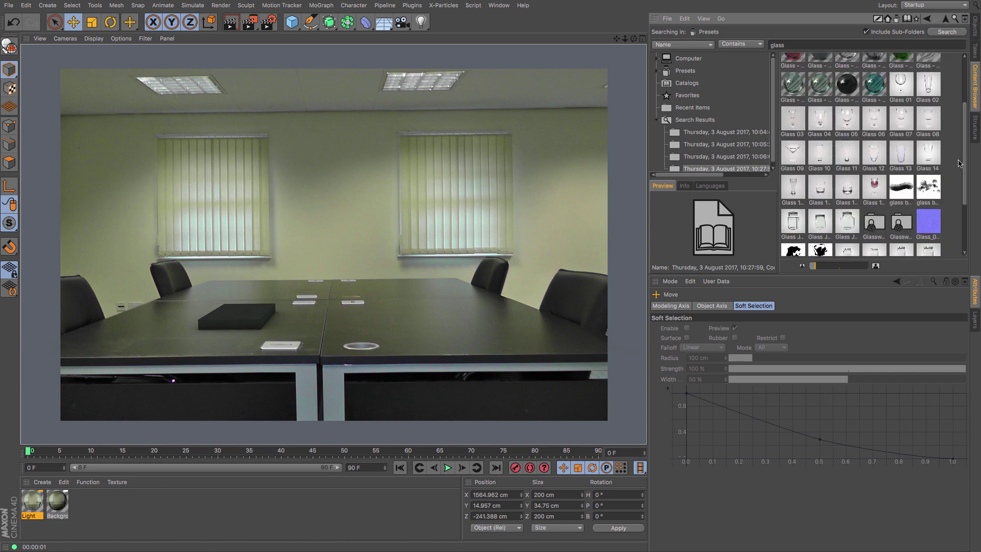
scroll(955, 162, "down", 2)
scroll(955, 162, "up", 4)
scroll(955, 162, "down", 1)
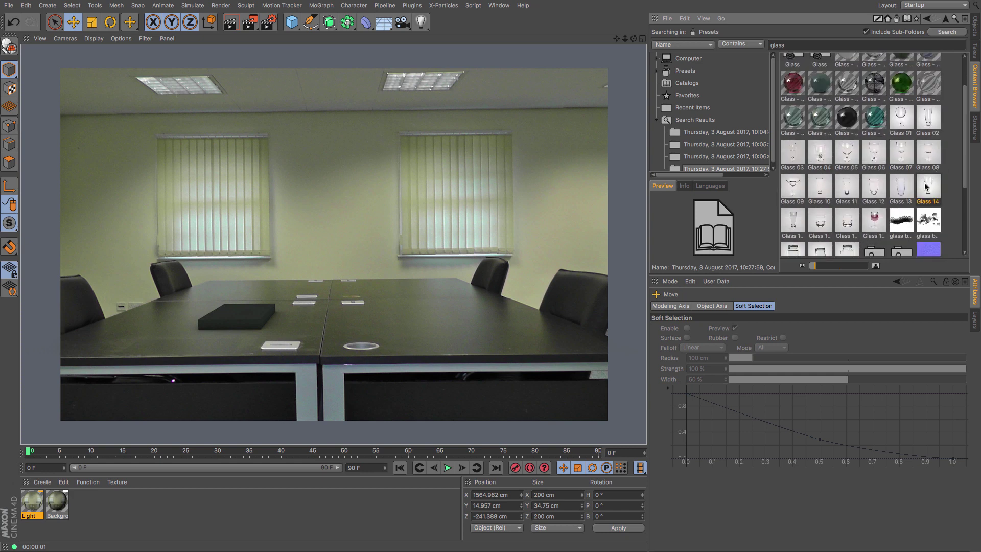
left_click(928, 188)
double_click(927, 188)
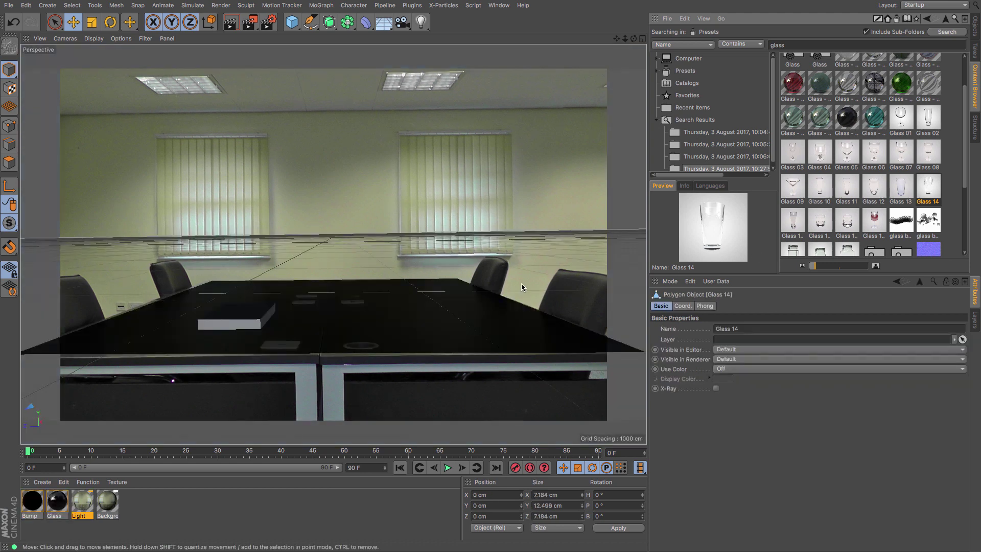
Move the glass from the origin to the table area at about X 1534, Y 60 and Z -695 cm
key("F2")
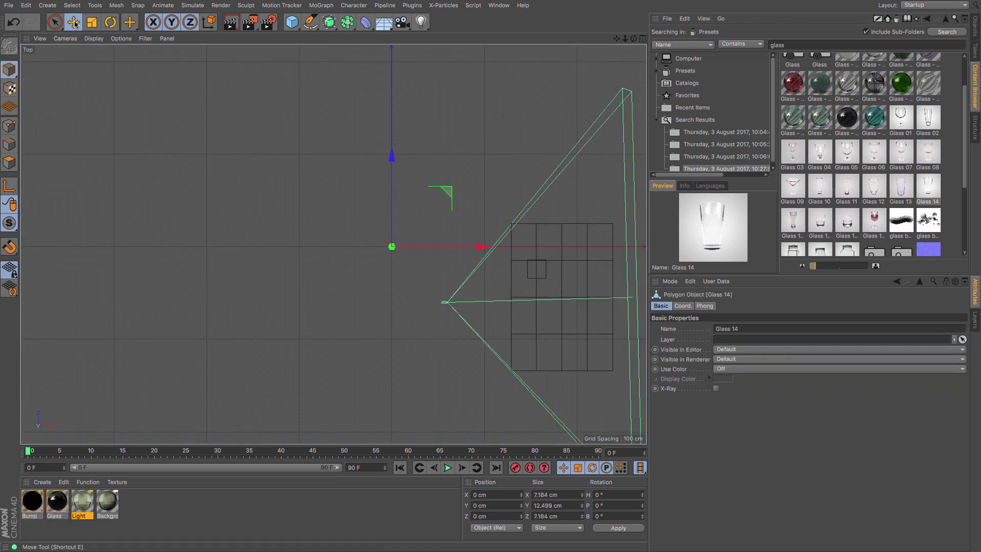
key("e")
left_click_drag(119, 126, 284, 206)
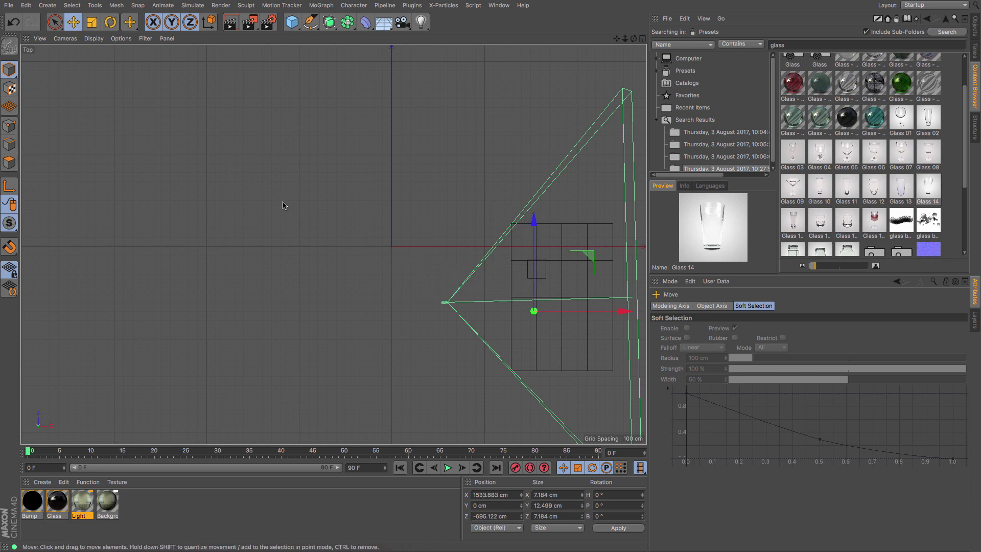
key("F4")
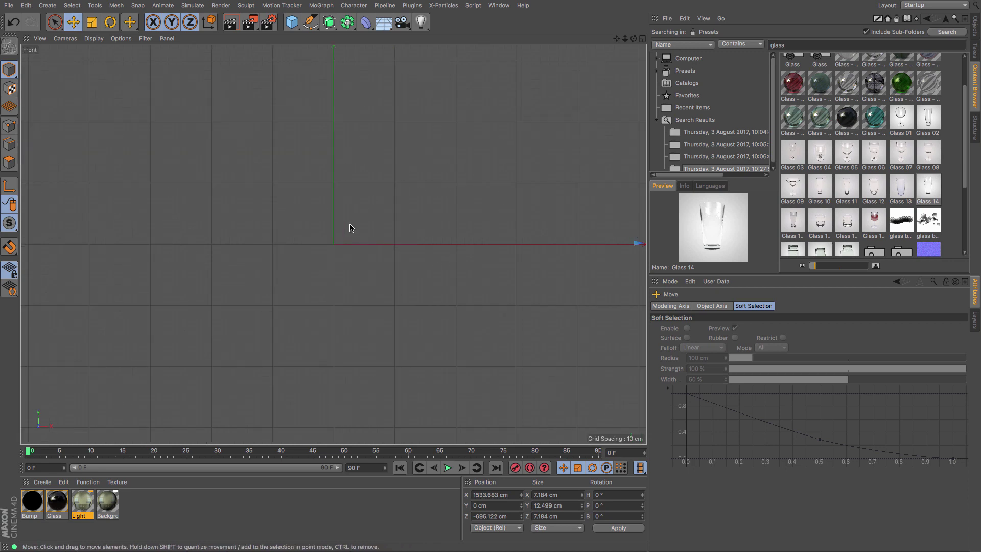
key("F1")
left_click_drag(371, 235, 374, 219)
key("F2")
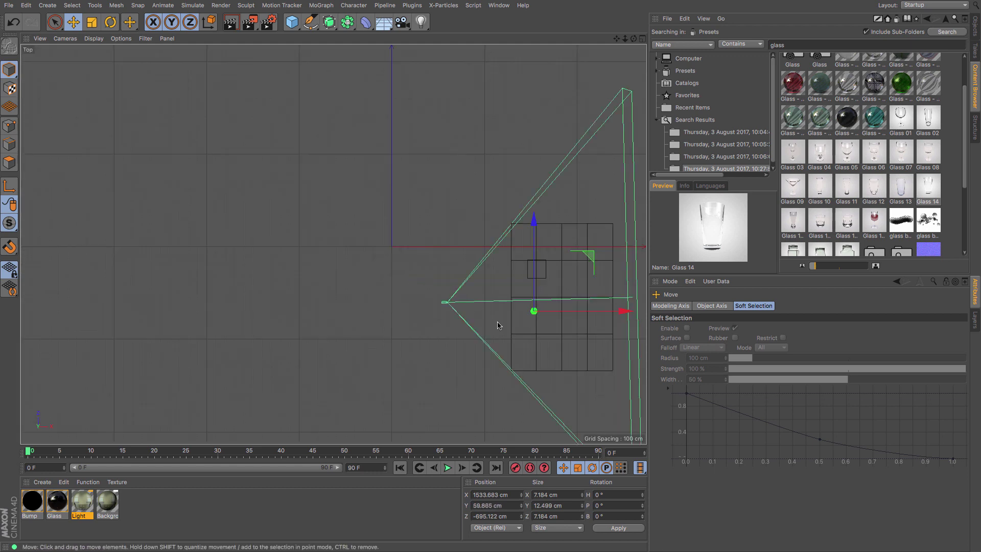
key("F1")
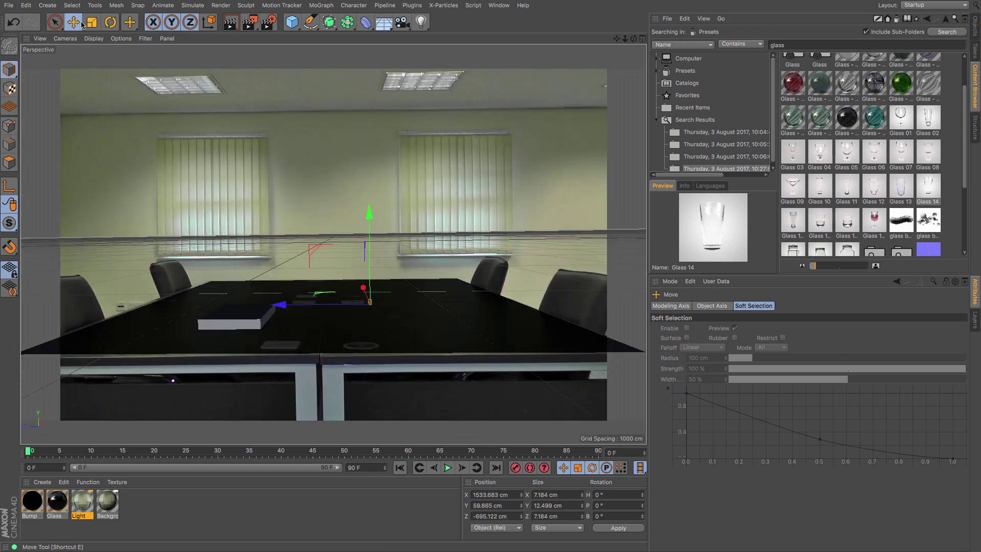
Scale the glass up uniformly to about 42 cm tall
left_click(92, 22)
left_click_drag(195, 204, 168, 203)
left_click(74, 22)
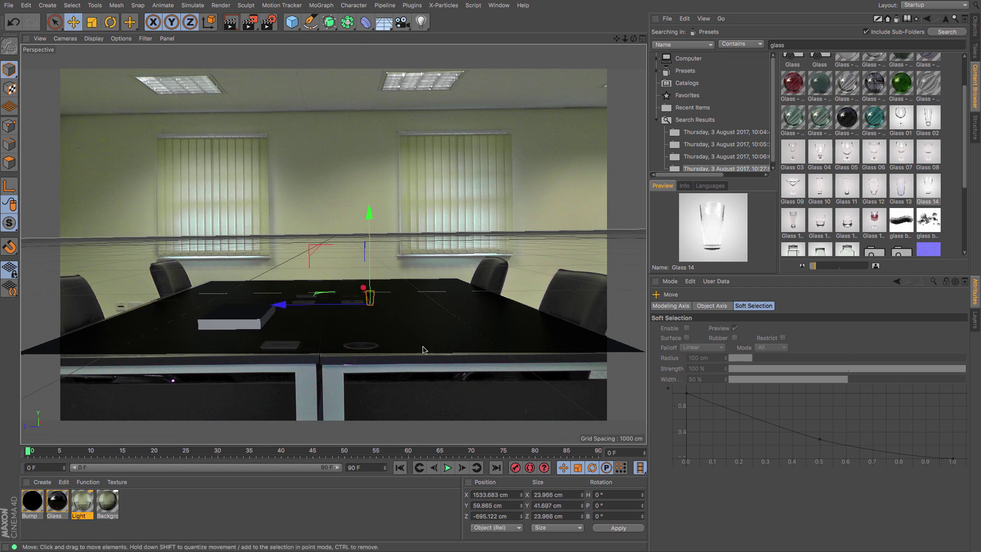
Place the glass on the table surface beside the flattened cube, at about X 1445 and Y 2 cm
left_click_drag(365, 296, 378, 311)
mouse_move(391, 220)
left_mouse_down()
mouse_move(389, 239)
mouse_move(386, 194)
mouse_move(384, 220)
left_mouse_up()
left_click_drag(376, 287, 387, 306)
key("F4")
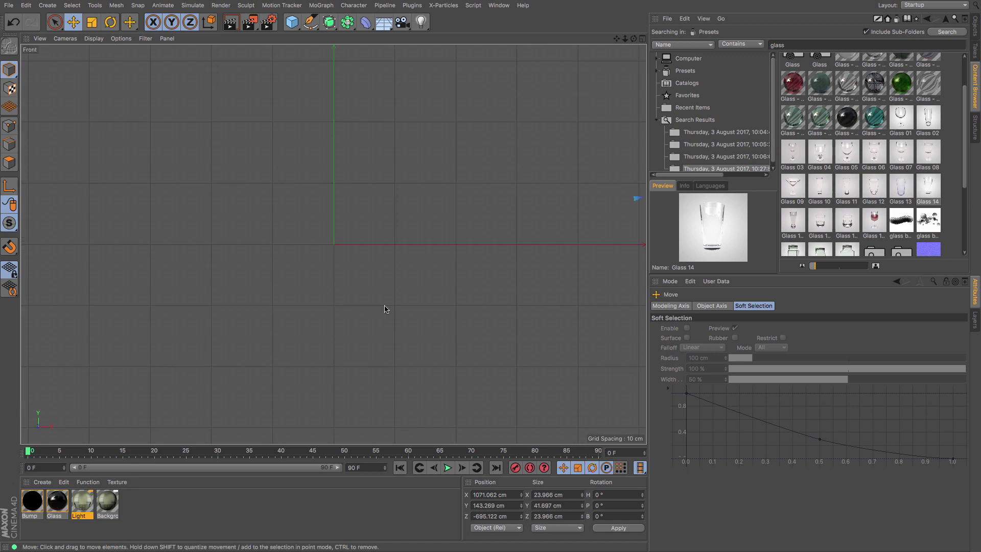
key("o")
scroll(386, 304, "down", 8)
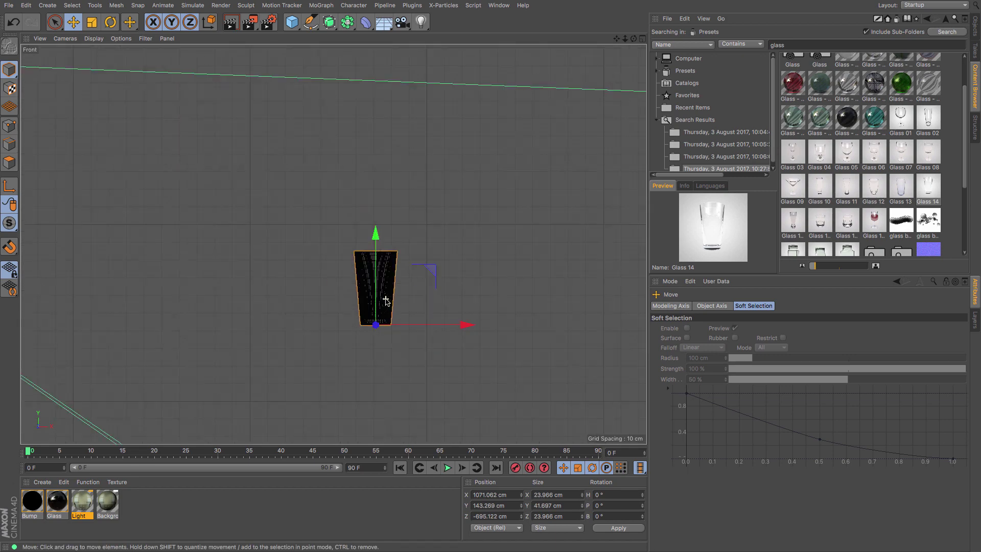
scroll(436, 322, "down", 3)
left_click_drag(436, 322, 523, 357)
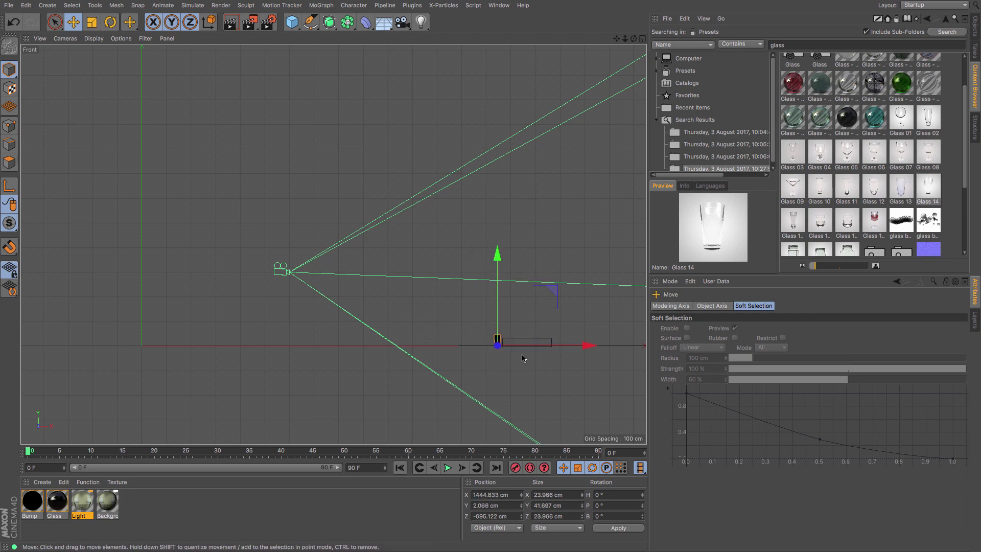
key("F3")
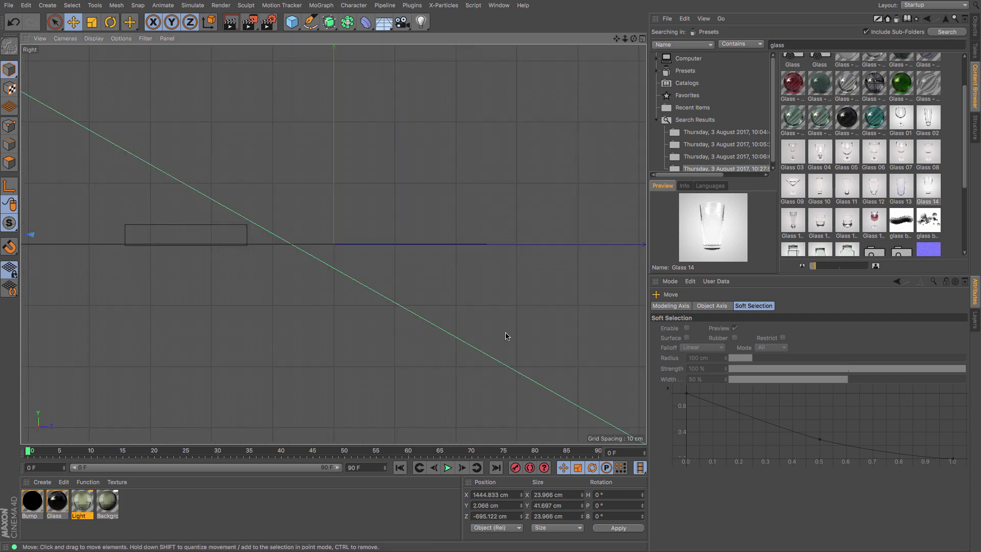
key("F1")
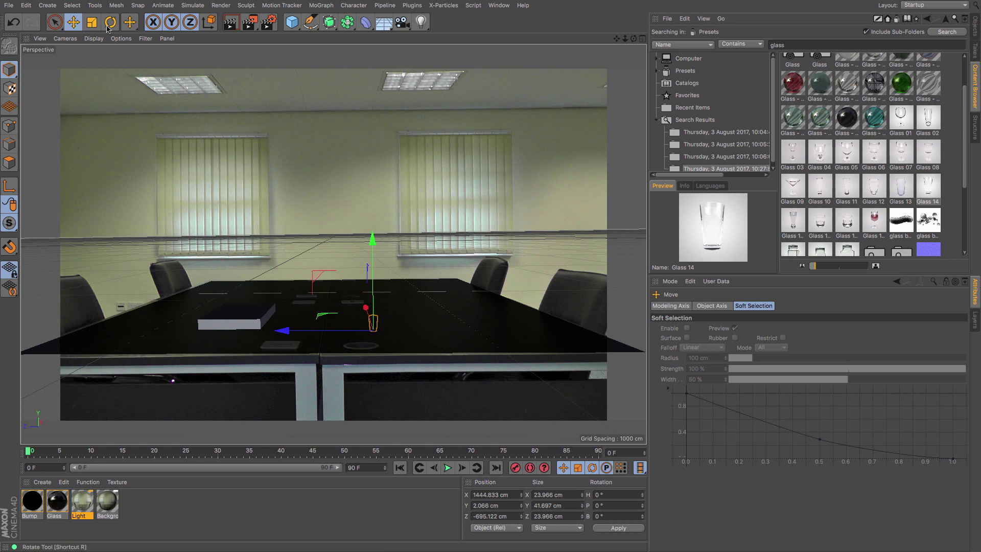
Enlarge the glass uniformly to about 75 cm tall and render the view
left_click(92, 22)
left_click_drag(148, 103, 159, 184)
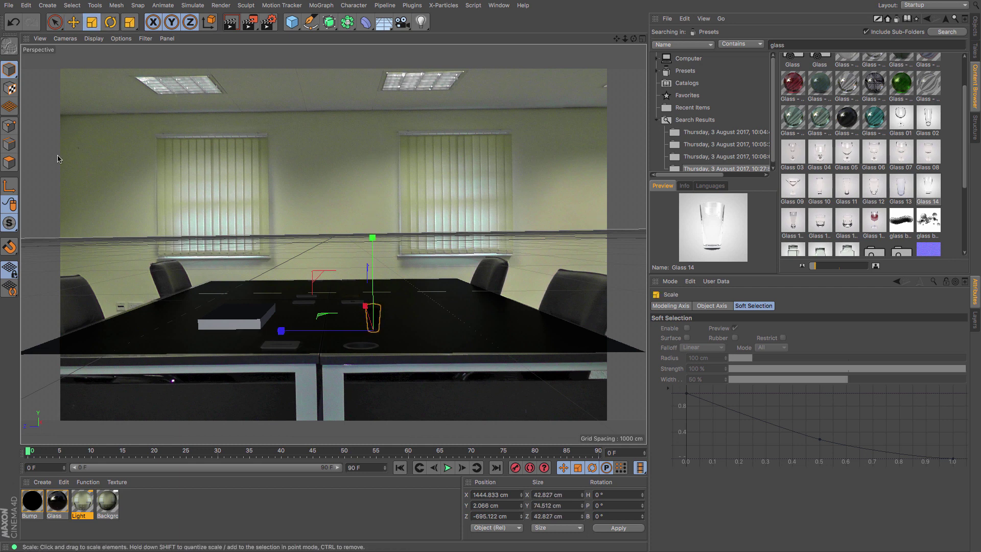
left_click(230, 22)
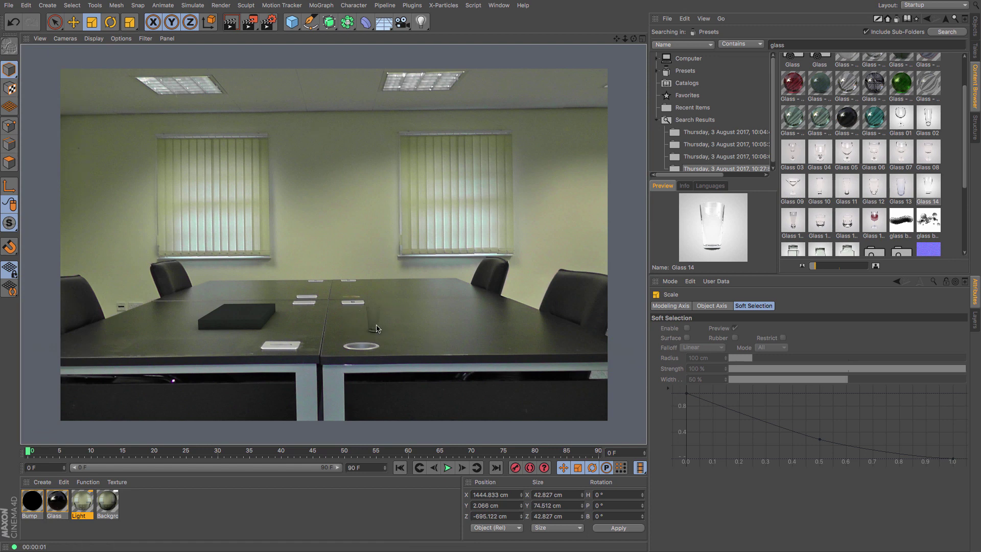
Lower the glass to about Y -1.3 cm, shift it to about X 1603 and Z -637 cm, and render
left_click(73, 22)
left_click_drag(373, 239, 373, 241)
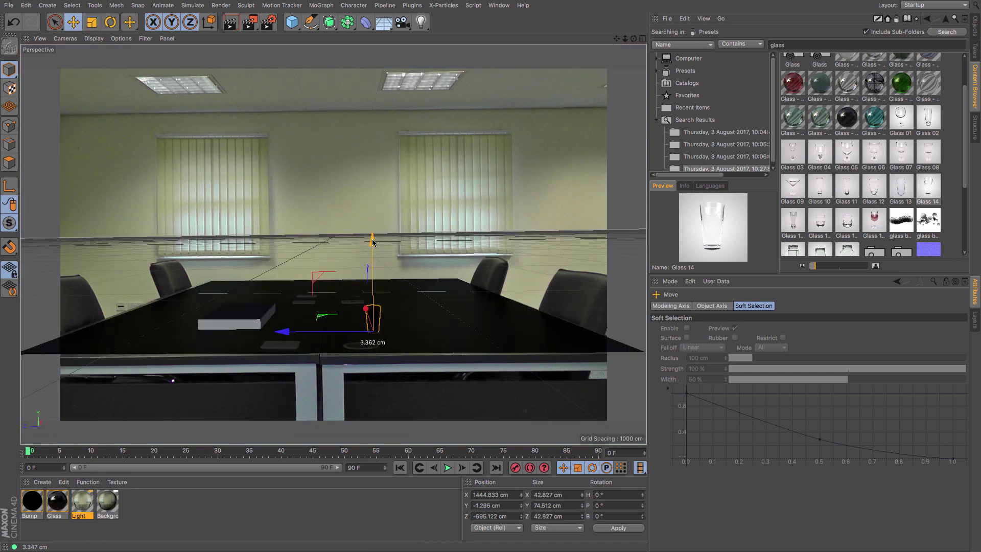
left_click_drag(332, 332, 341, 301)
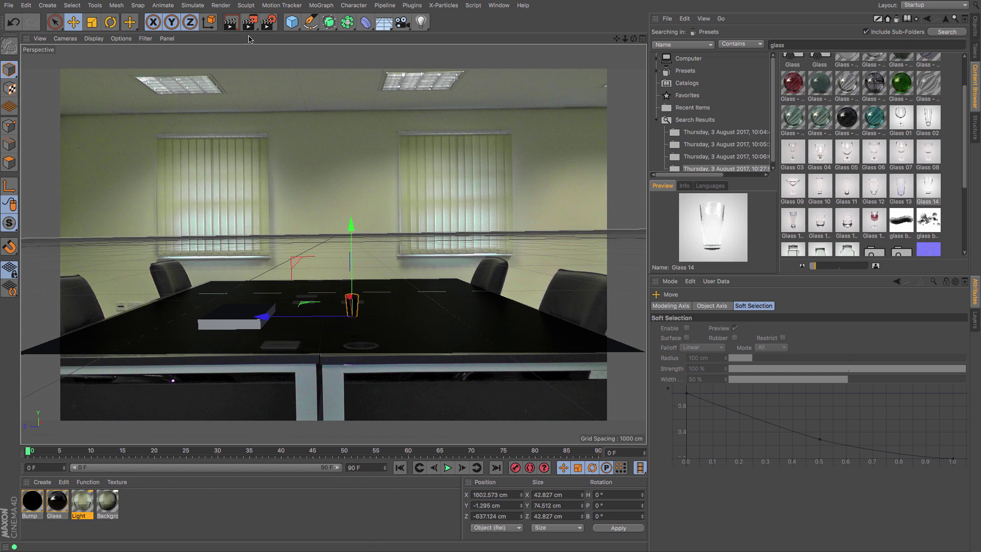
left_click(231, 22)
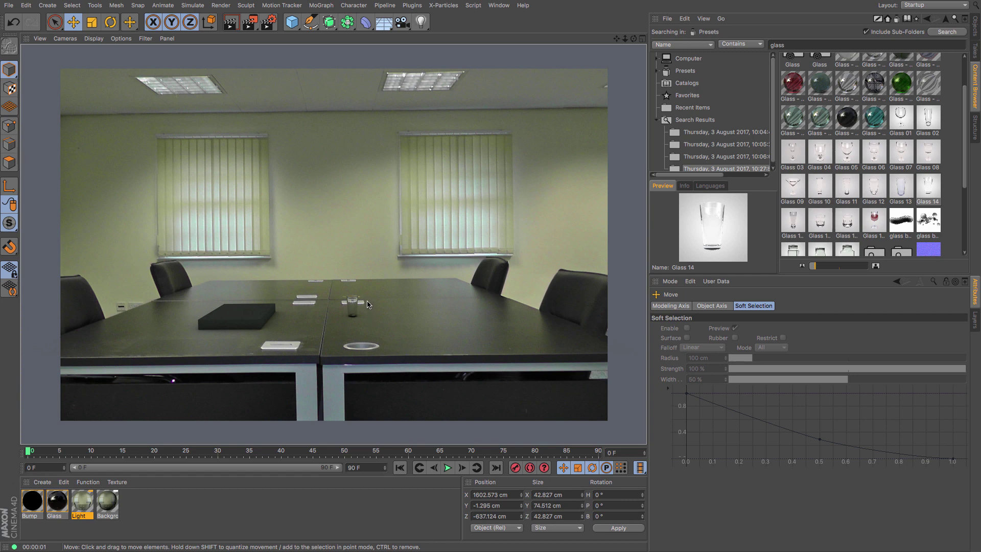
Search the content library for "tv" and add the Flat Screen TV model to the scene
double_click(828, 46)
type("tv")
key("Return")
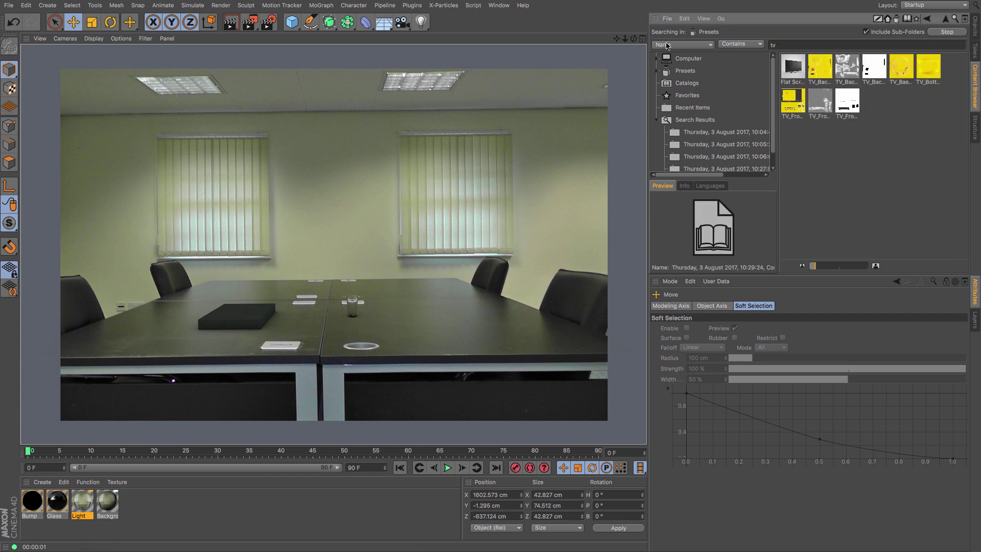
double_click(793, 67)
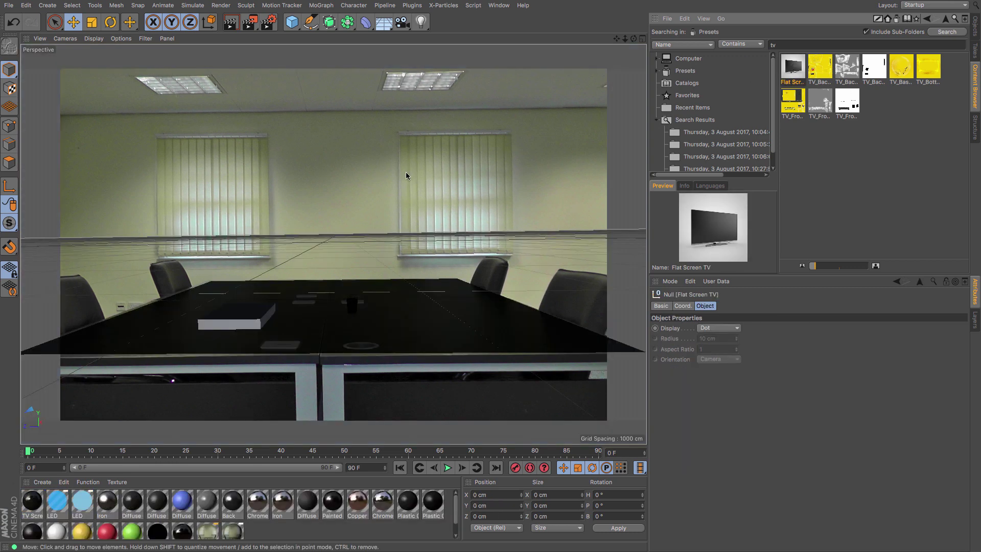
Move the TV to the table's far end at about X 2144 and Z -545 cm, and rotate its heading to about -90°
key("F2")
left_click(73, 22)
left_click_drag(179, 173, 322, 216)
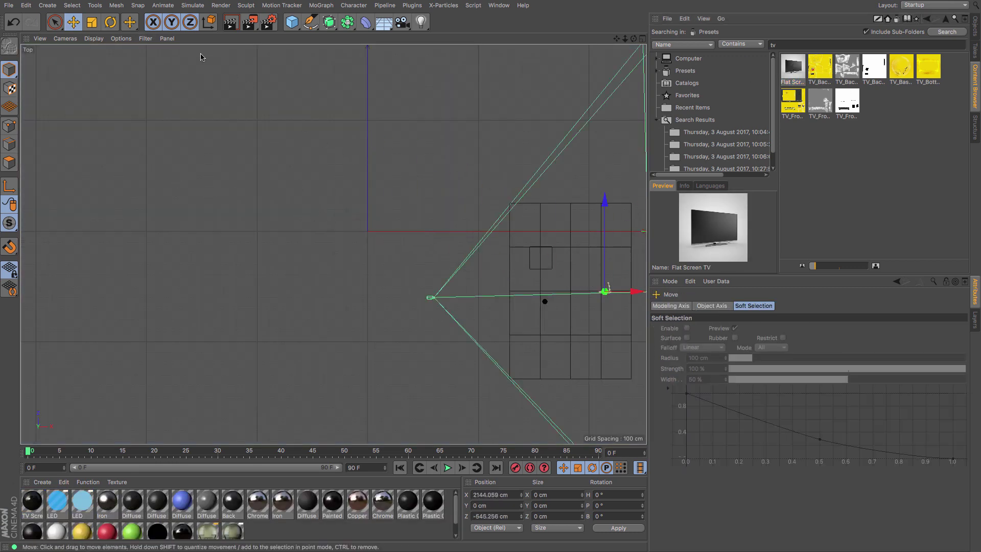
key("r")
left_click_drag(184, 166, 622, 132)
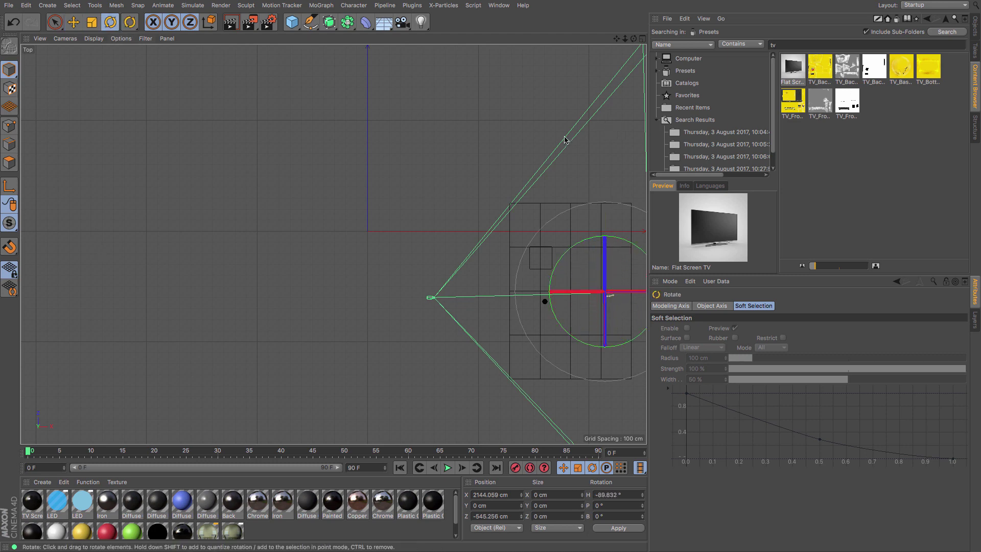
Scale the TV up uniformly until it is several times taller than the glass
key("F3")
key("h")
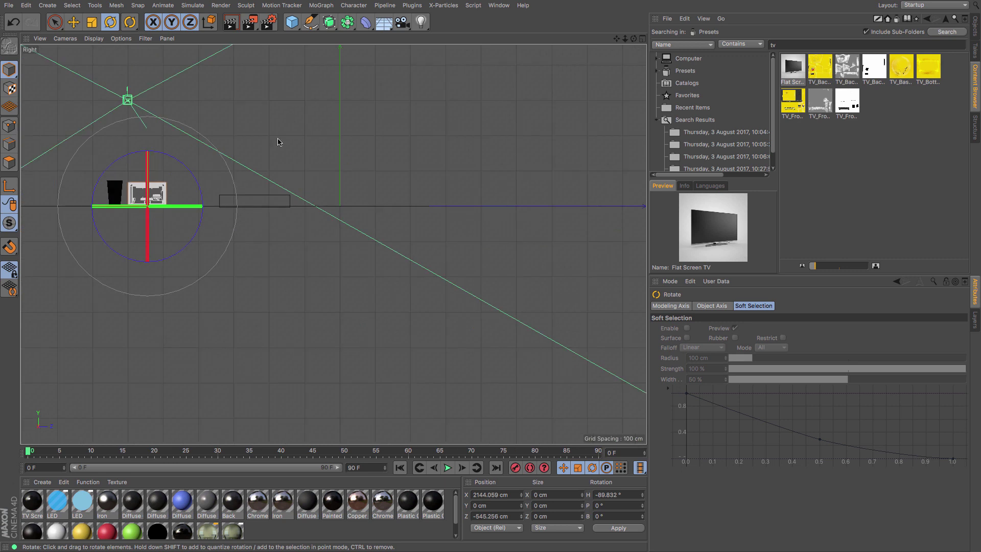
key("t")
left_click_drag(112, 373, 654, 286)
left_click_drag(247, 333, 475, 357)
Check in the front view how the TV's base sits on the table plane, and render the camera view
key("F4")
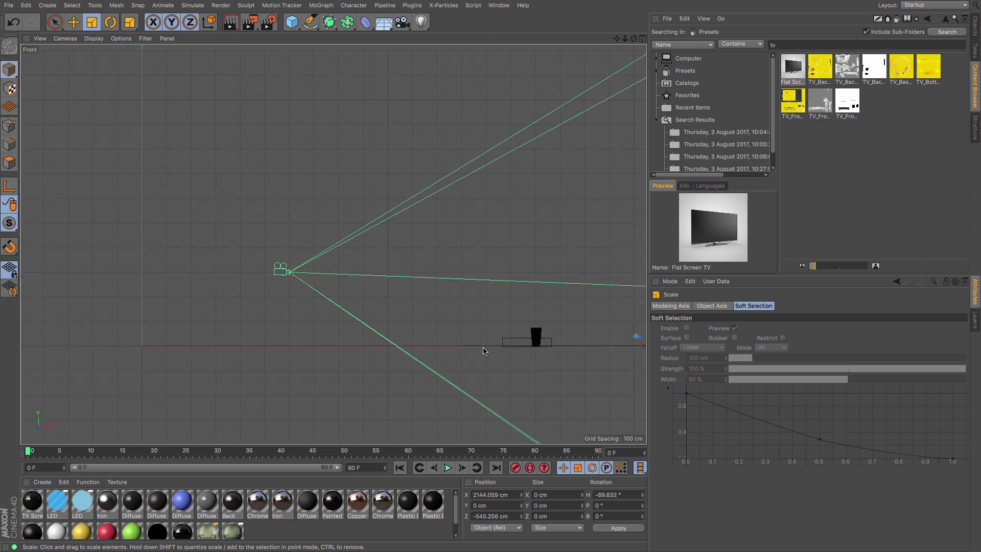
middle_click_drag(563, 161, 325, 139, "alt")
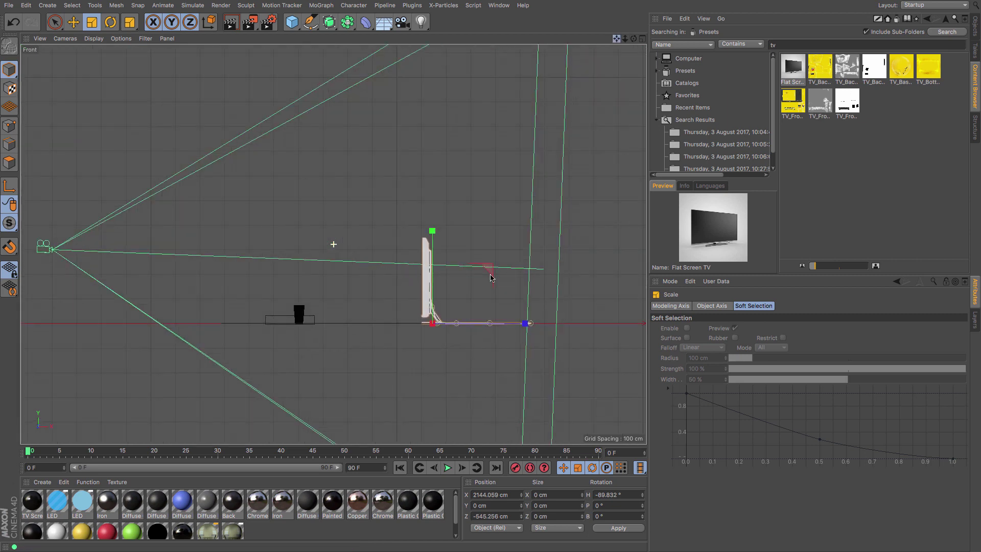
key("e")
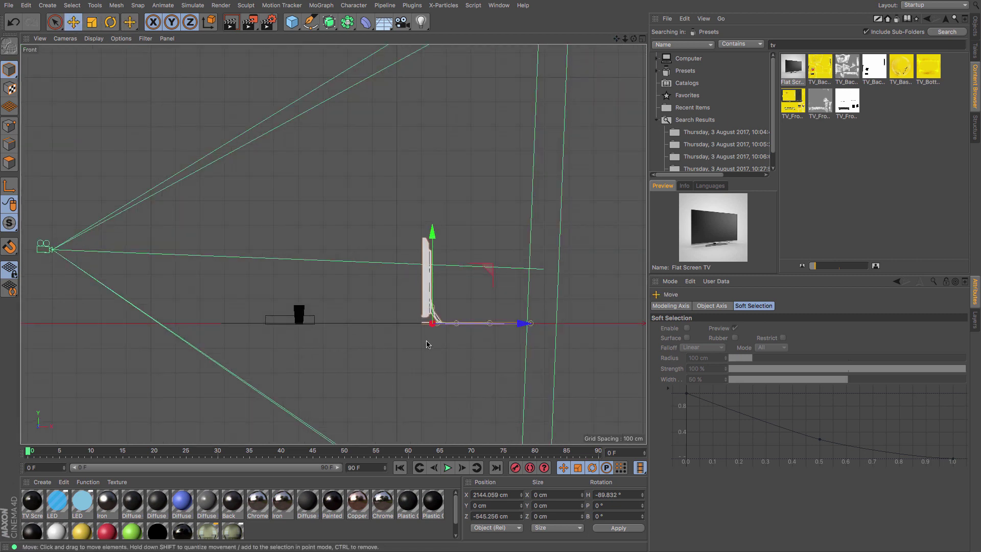
scroll(429, 343, "up", 10)
scroll(430, 342, "up", 1)
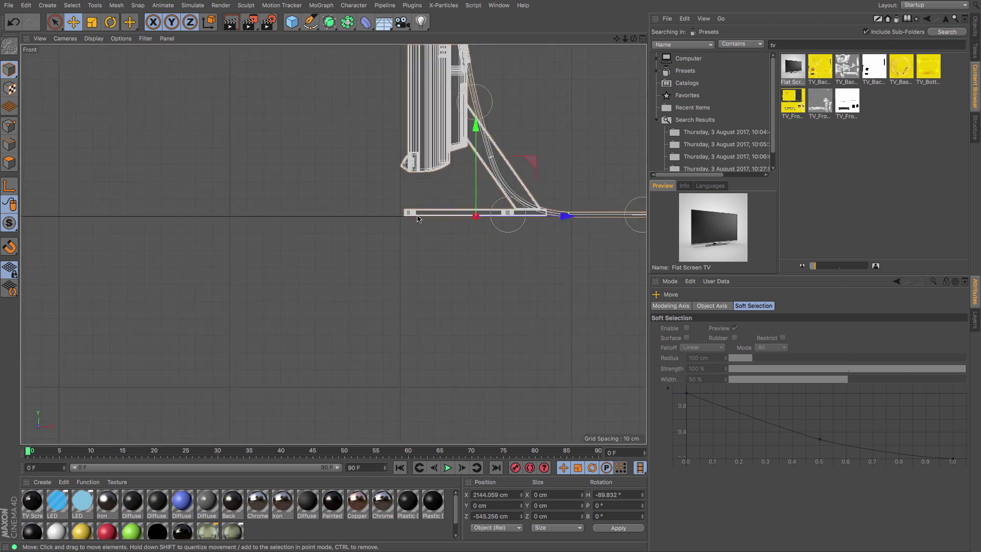
key("F1")
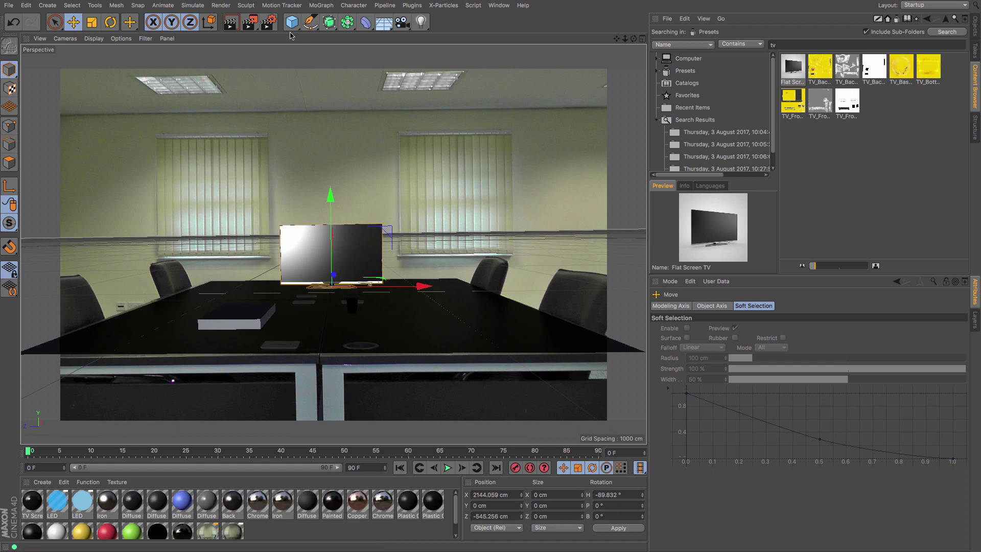
left_click(235, 22)
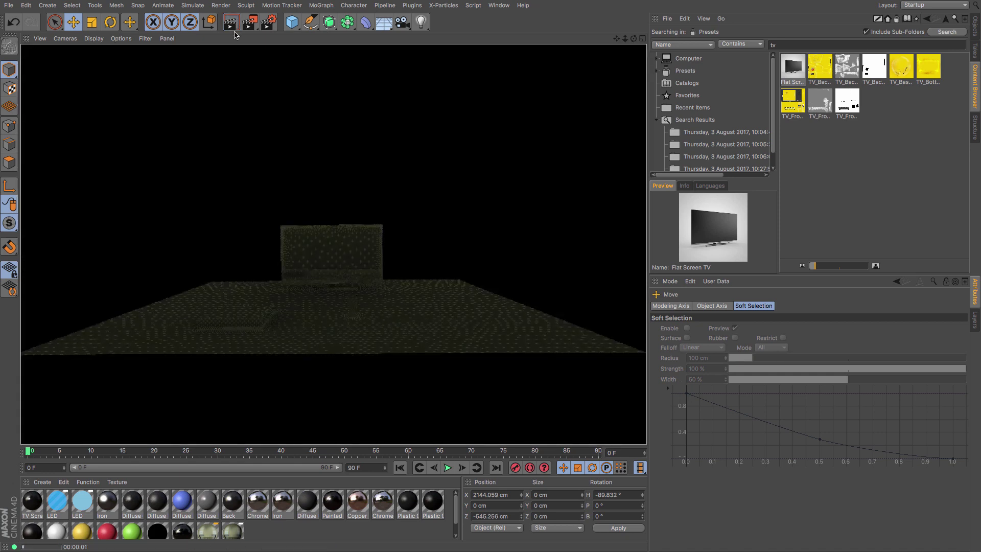